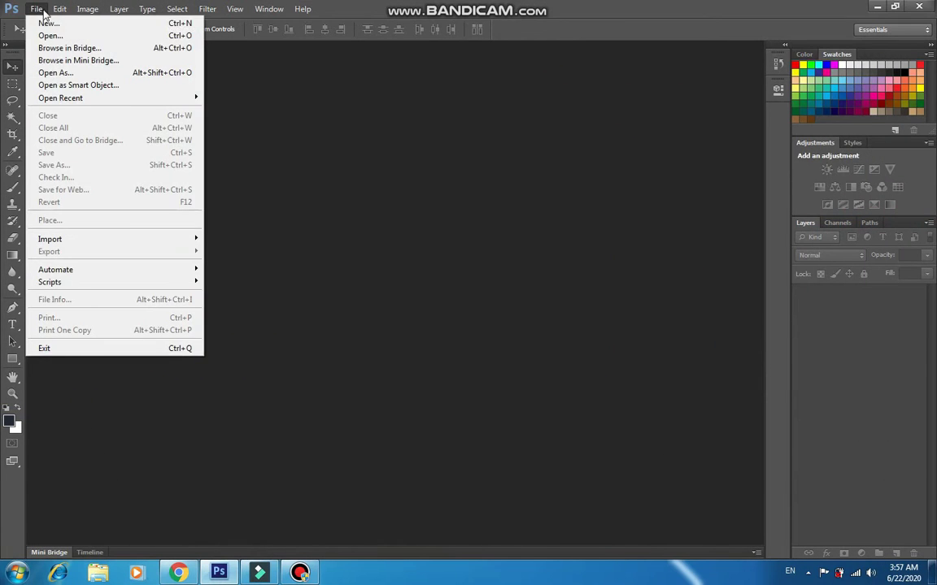
Open brick-wall.jpg from the Desktop photoshop folder and convert its Background to Layer 0
left_click(49, 35)
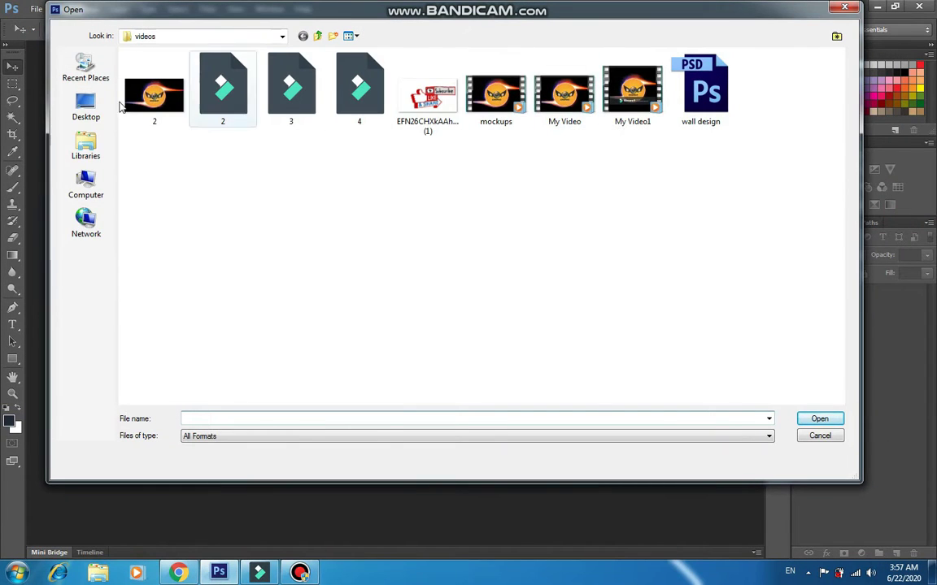
left_click(85, 105)
double_click(308, 135)
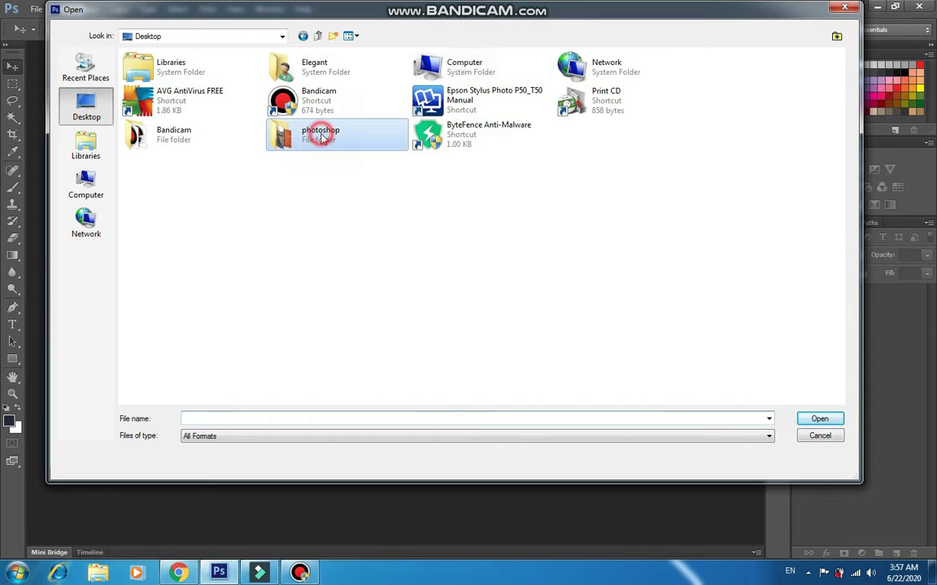
left_click(348, 100)
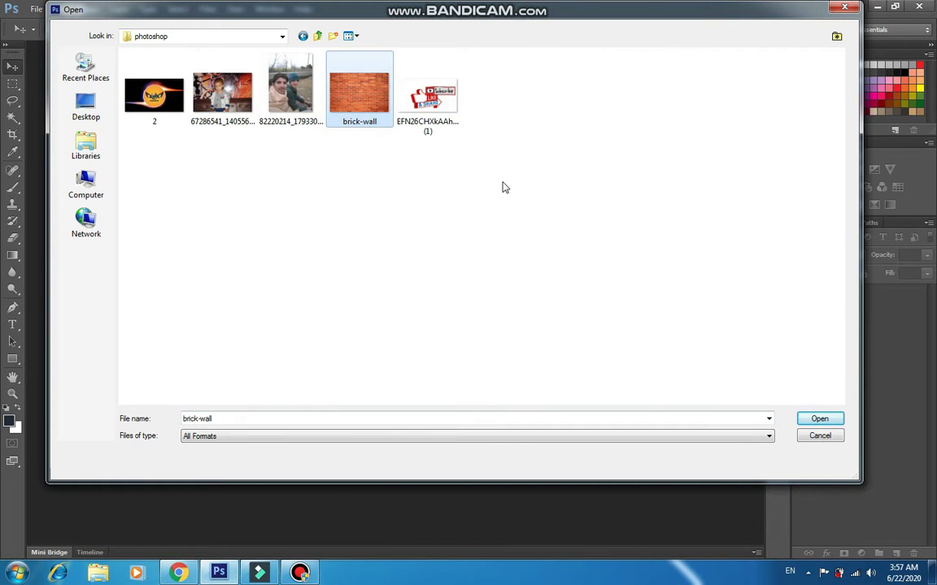
left_click(818, 418)
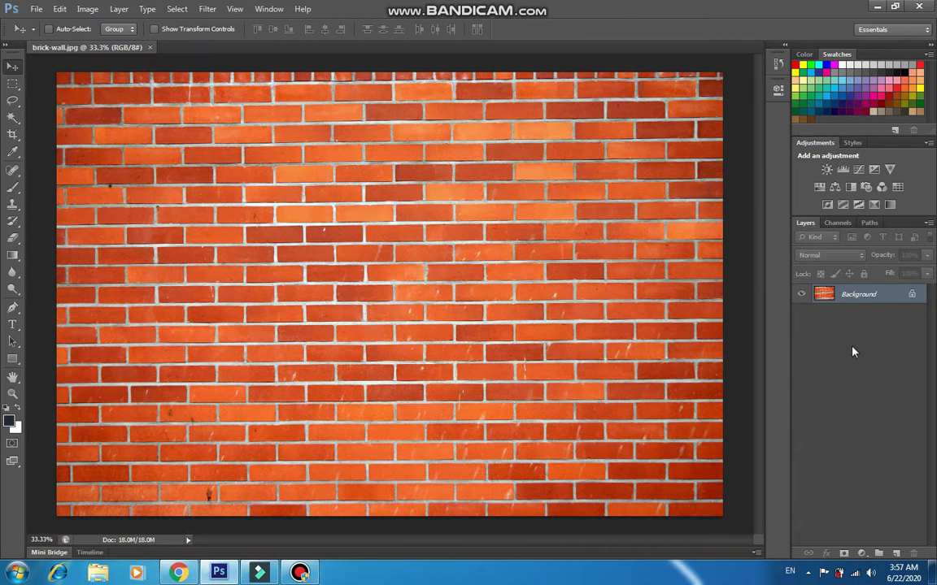
double_click(859, 294)
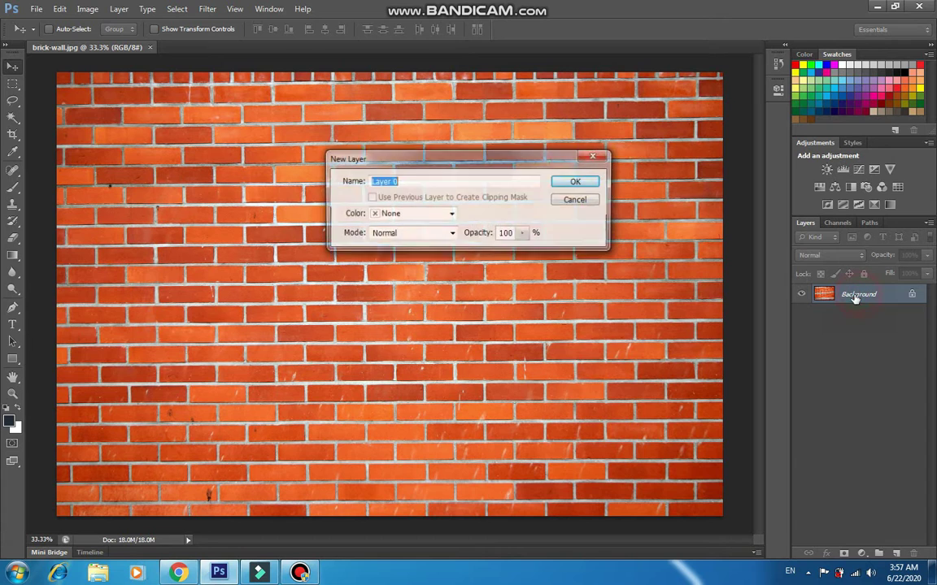
left_click(561, 182)
Open the photo of the two boys as a second document
left_click(36, 9)
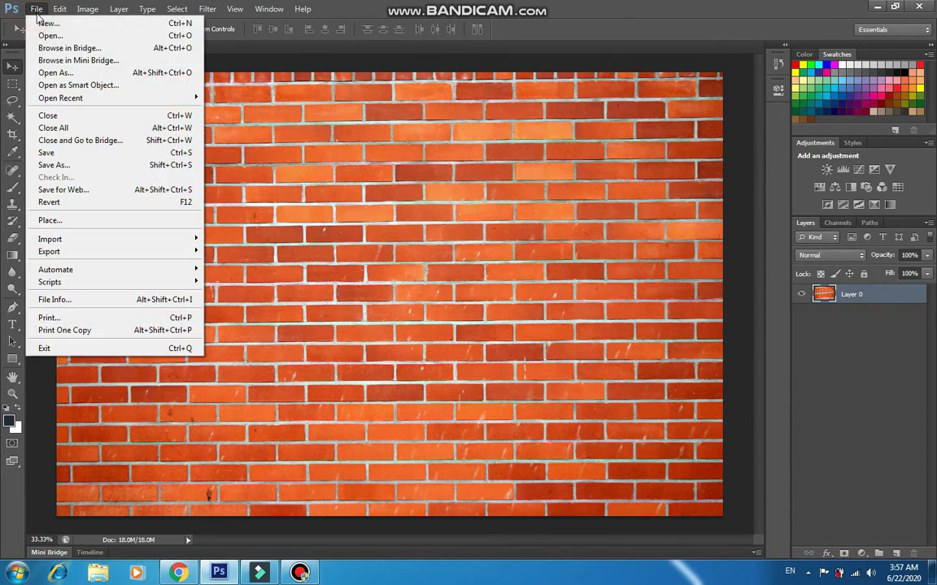
left_click(45, 36)
left_click(291, 93)
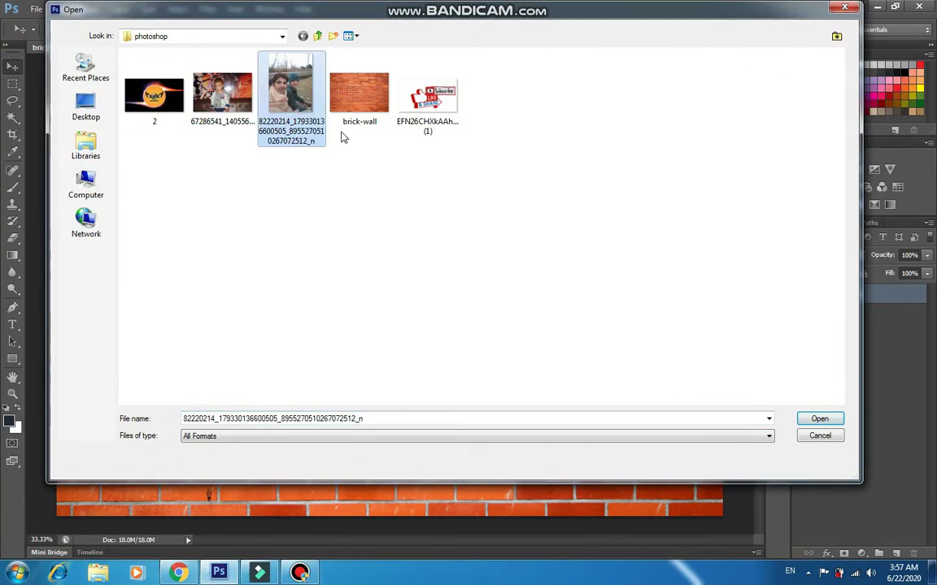
left_click(818, 419)
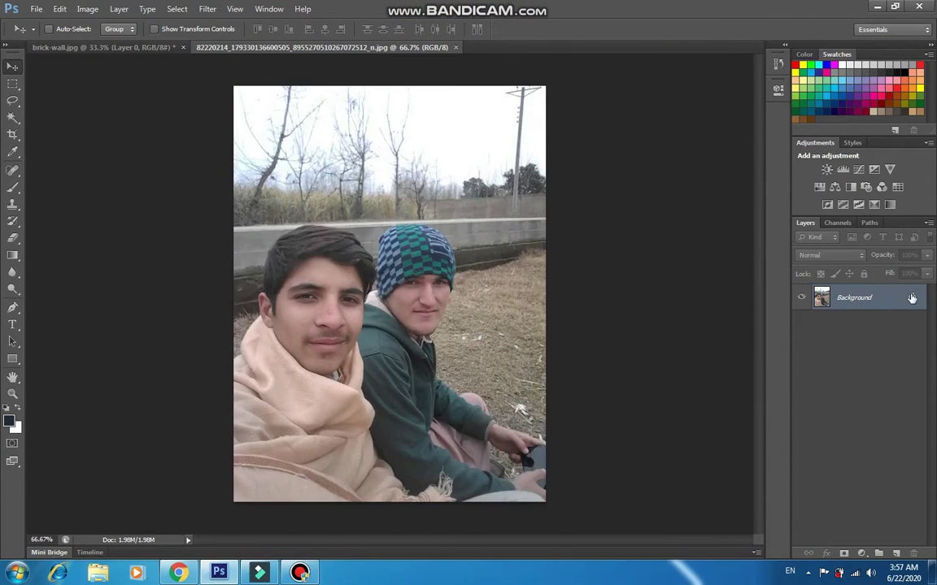
Convert the boys' photo Background to Layer 0 and zoom in with the Pen tool ready
double_click(883, 297)
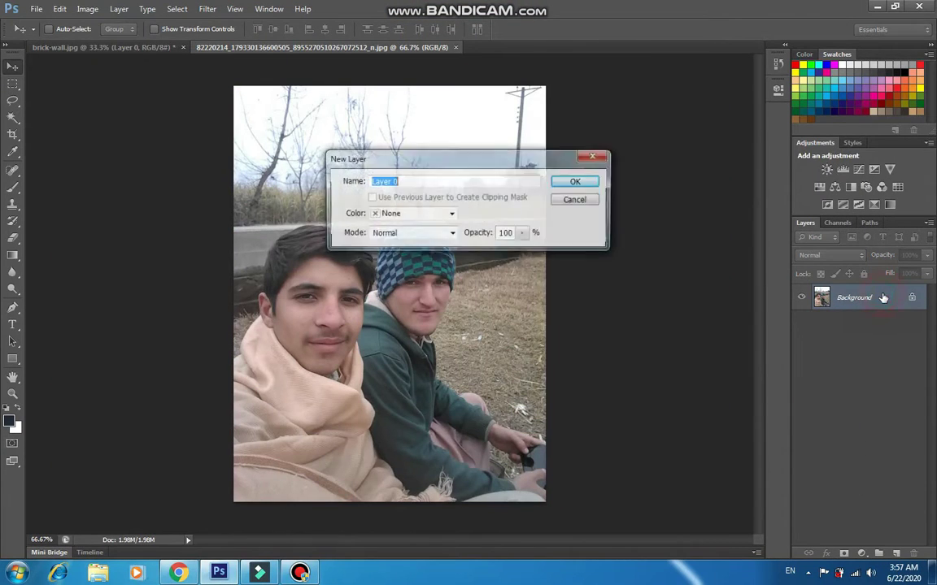
left_click(578, 183)
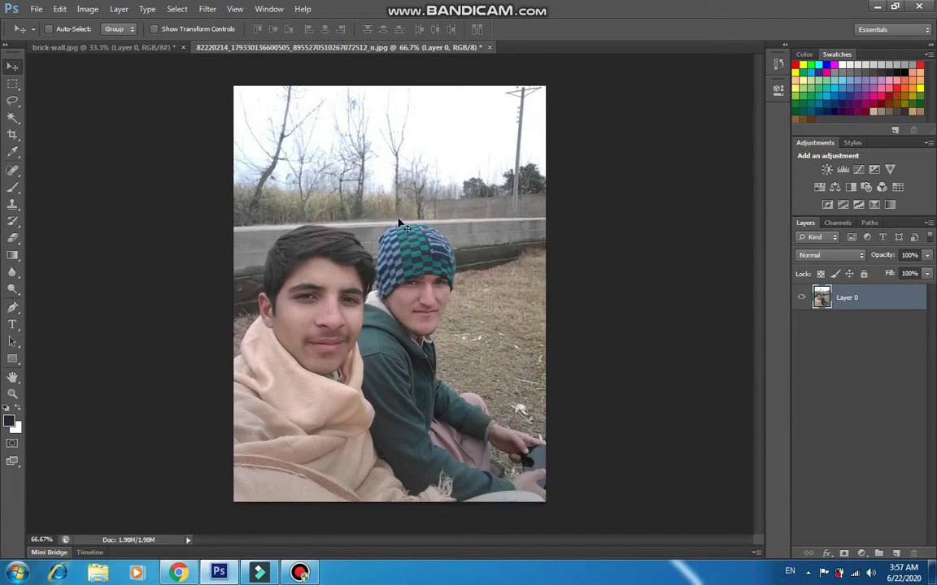
left_click(12, 309)
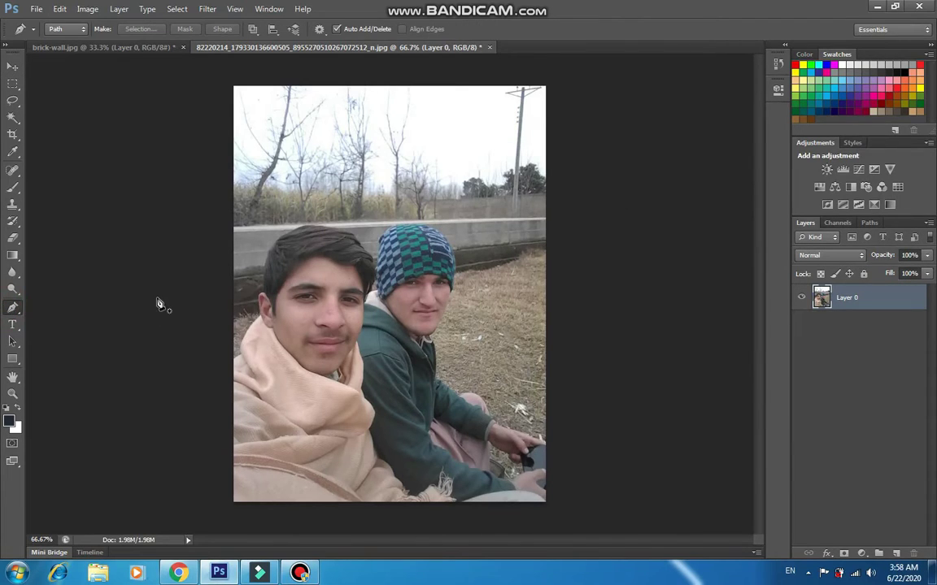
scroll(232, 372, "up", 2)
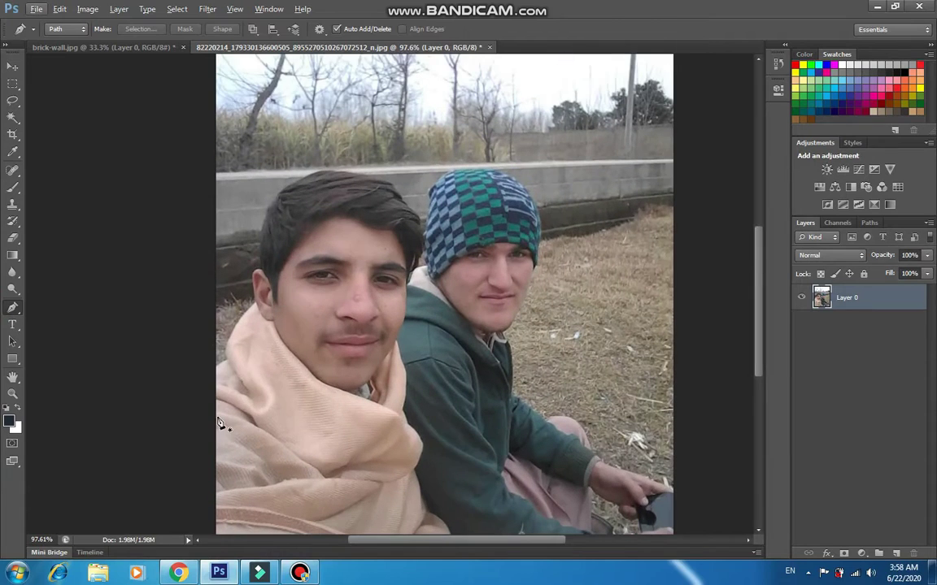
Trace a path from the scarf's lower left edge, around the ear, to the top of the hair
left_click(216, 445)
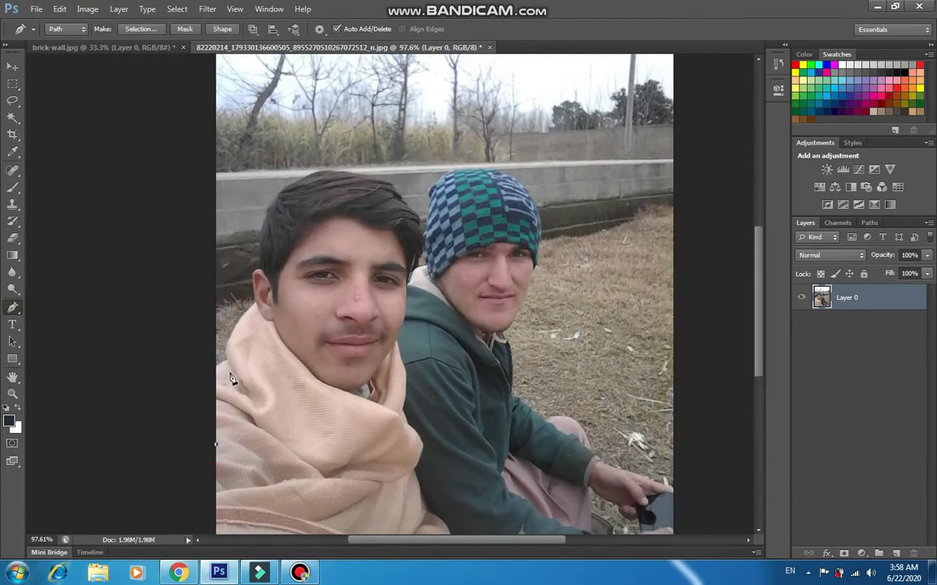
left_click_drag(226, 359, 237, 340)
left_click(226, 359)
left_click(255, 302)
left_click_drag(255, 302, 270, 286)
left_click(260, 271)
left_click_drag(290, 186, 309, 177)
left_click(293, 186)
Continue the path over the hair and down the face to where the hair meets the cap
left_click_drag(375, 188, 389, 192)
left_click(360, 178, "alt")
left_click_drag(420, 233, 435, 276)
left_click(417, 226, "alt")
left_click_drag(410, 275, 395, 301)
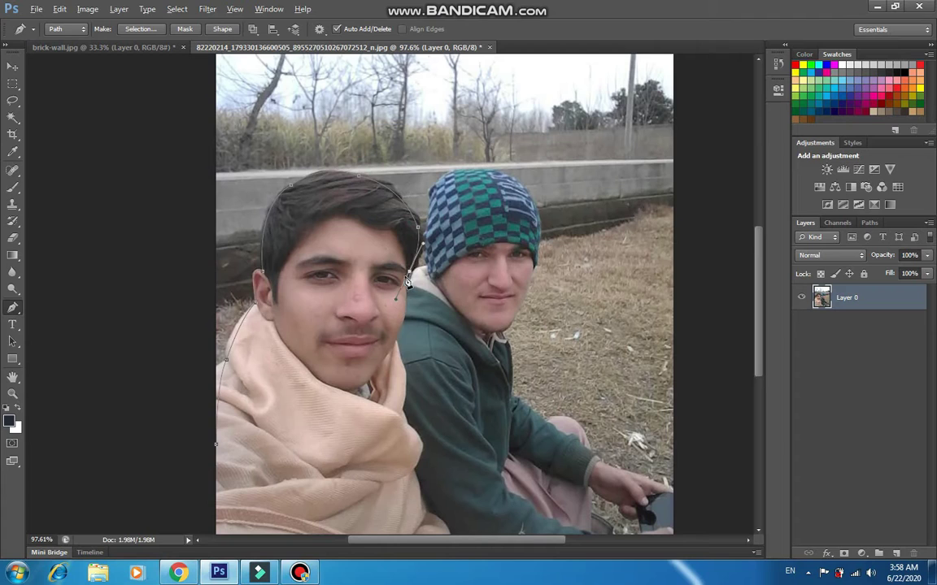
left_click(410, 273, "alt")
key("alt+shift")
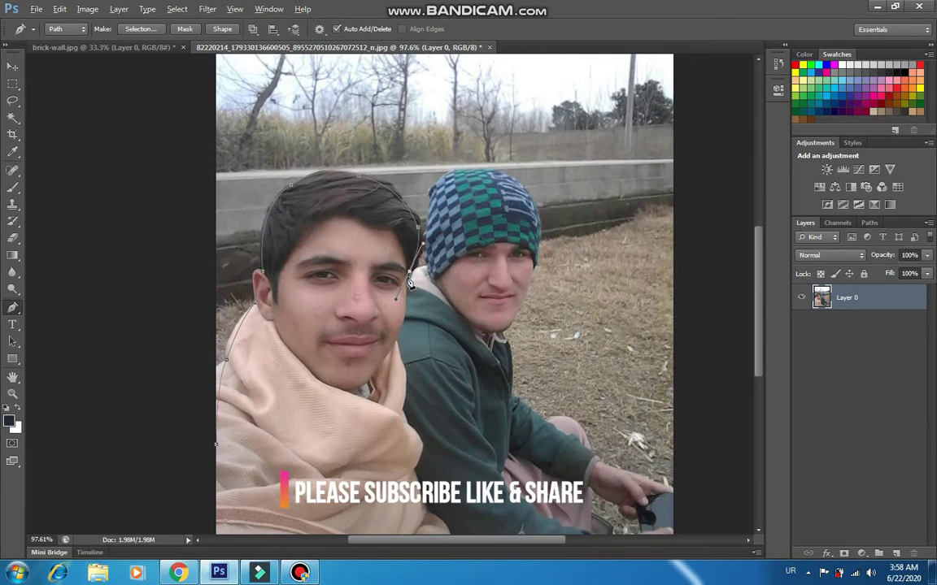
left_click(409, 276)
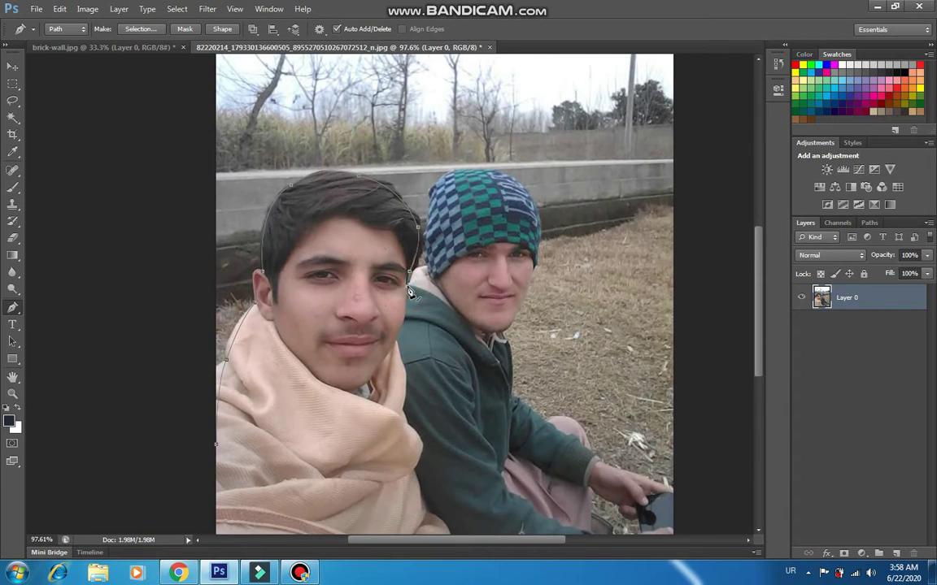
left_click(416, 270)
key("z")
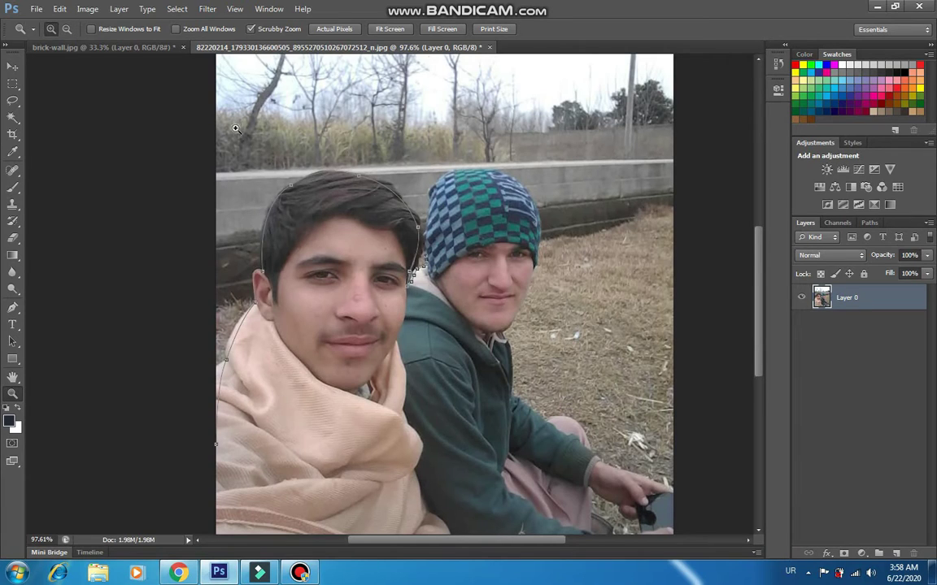
Extend the path over the back boy's cap and down its side toward the chin
left_click(16, 67)
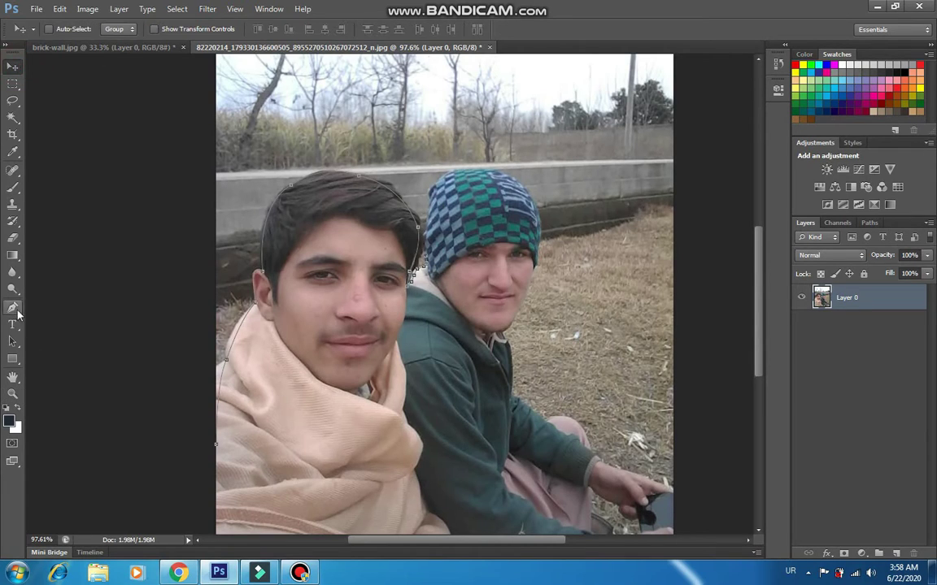
left_click(13, 308)
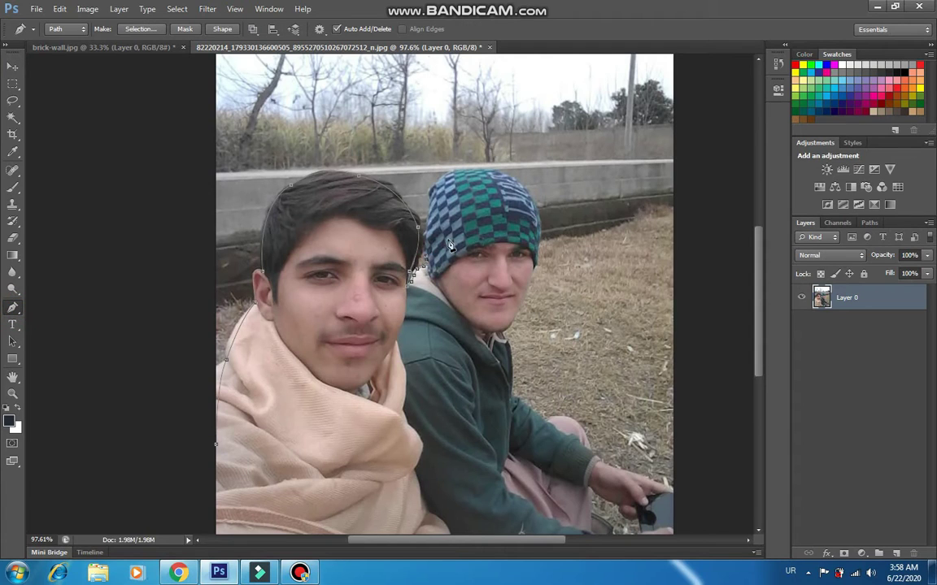
mouse_move(460, 171)
left_mouse_down()
mouse_move(528, 196)
mouse_move(557, 265)
mouse_move(538, 212)
left_mouse_up()
left_click(537, 259)
left_click(535, 277)
left_click(517, 316)
Trace along the chin and down the jacket, closing the path at its starting point
left_click_drag(516, 316, 505, 335)
left_click_drag(505, 335, 502, 328)
left_click_drag(511, 406, 512, 424)
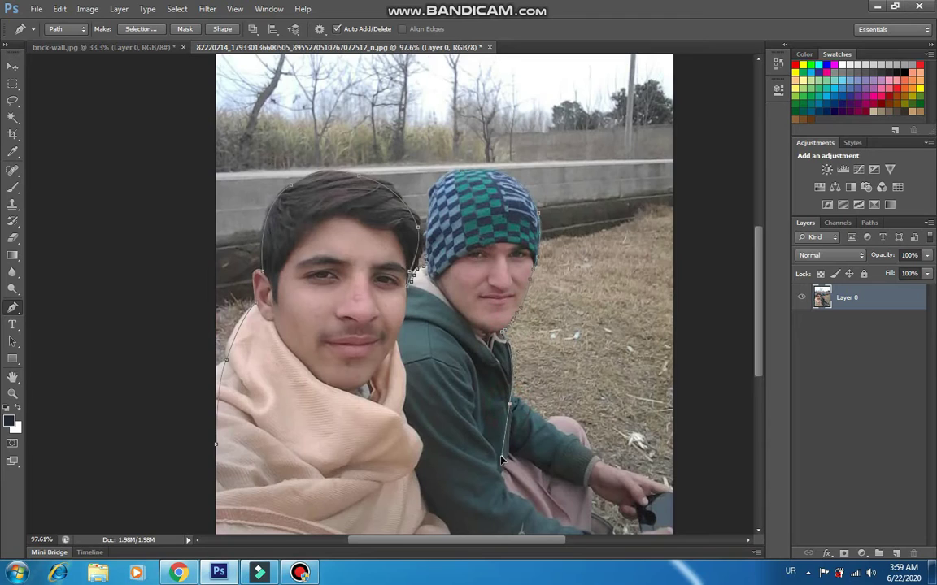
left_click(510, 405, "alt")
left_click_drag(505, 436, 506, 457)
left_click(217, 446)
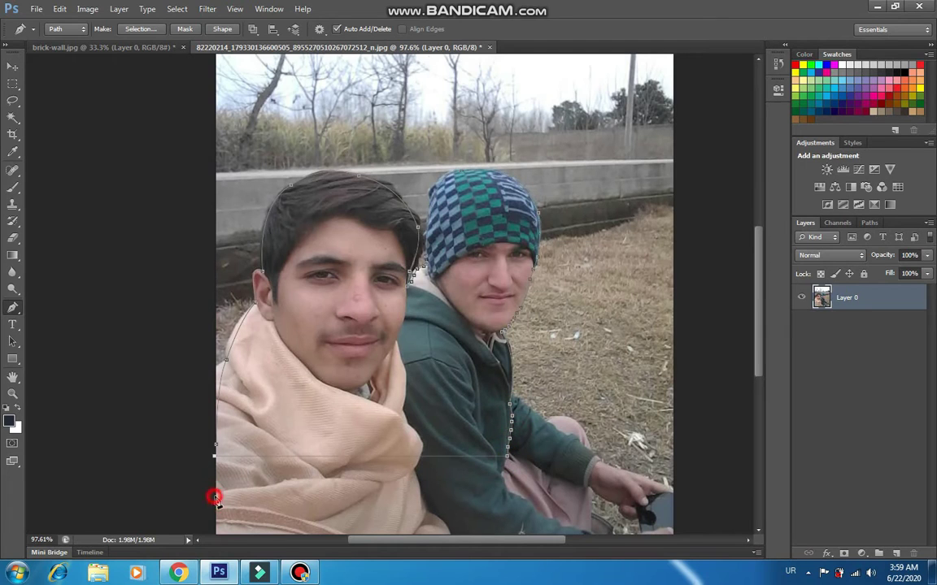
left_click(217, 447)
Turn the path into a selection, invert it, delete the background, and deselect
right_click(336, 290)
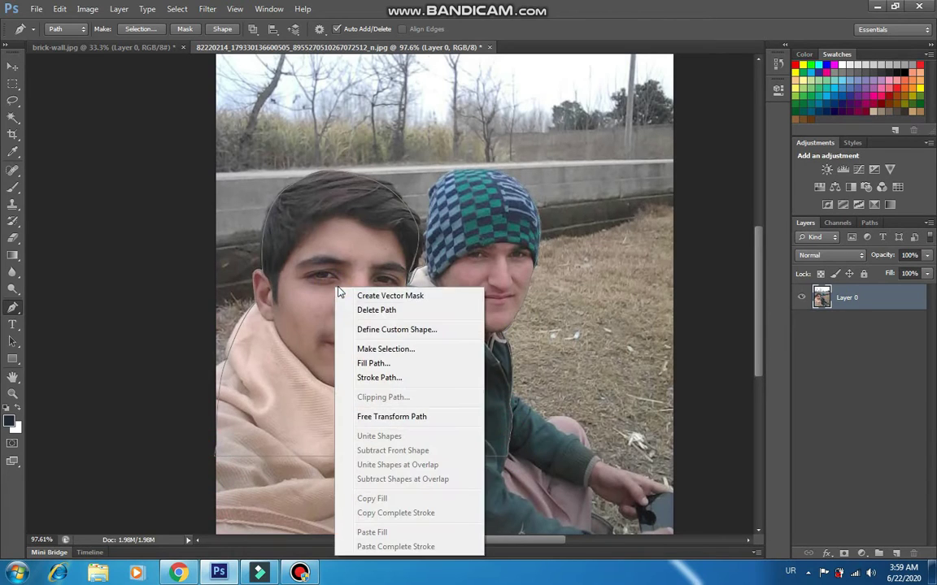
left_click(363, 349)
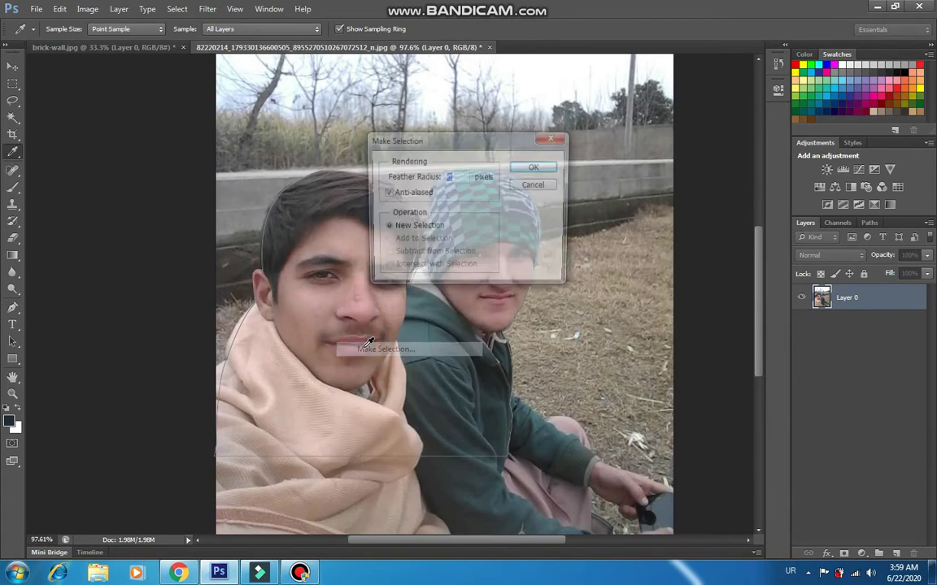
left_click(517, 168)
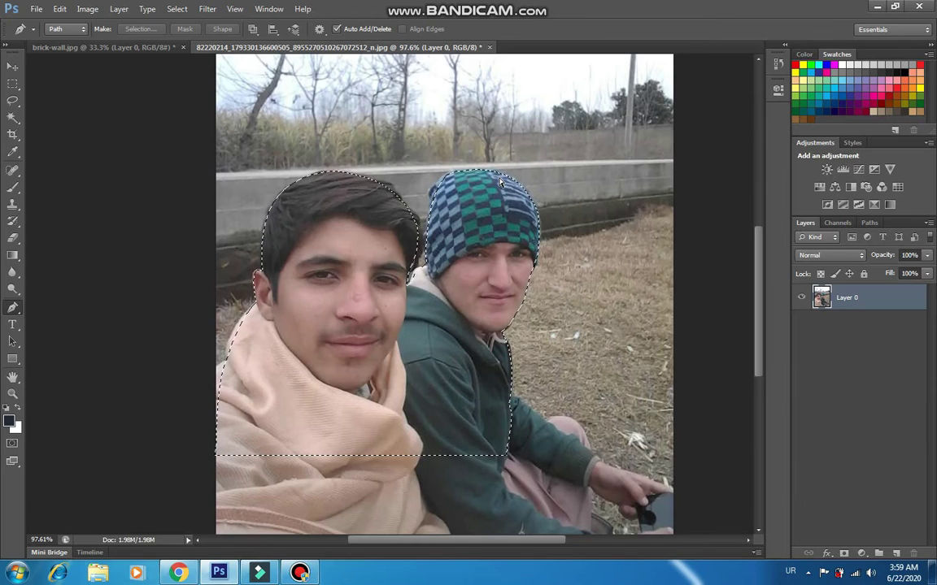
key("ctrl+shift+i")
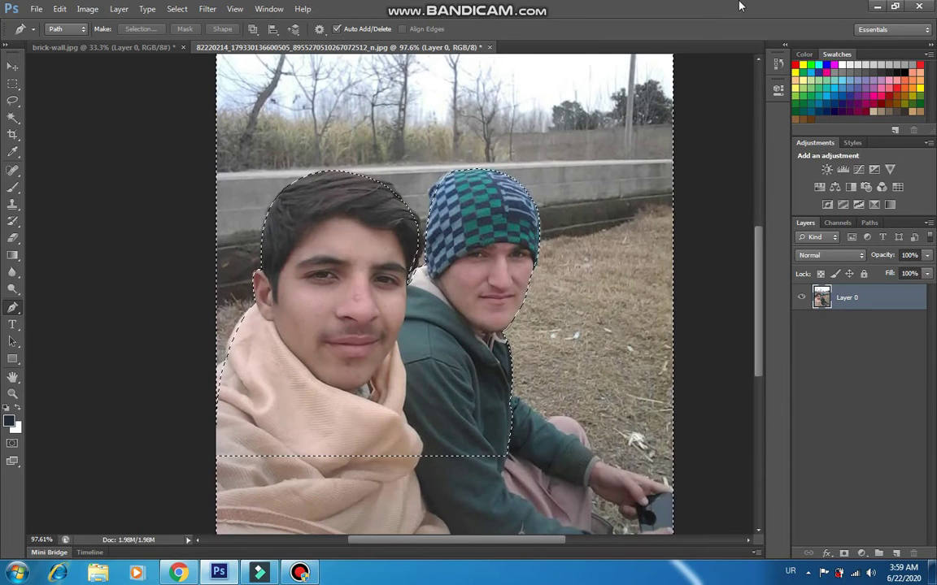
key("Delete")
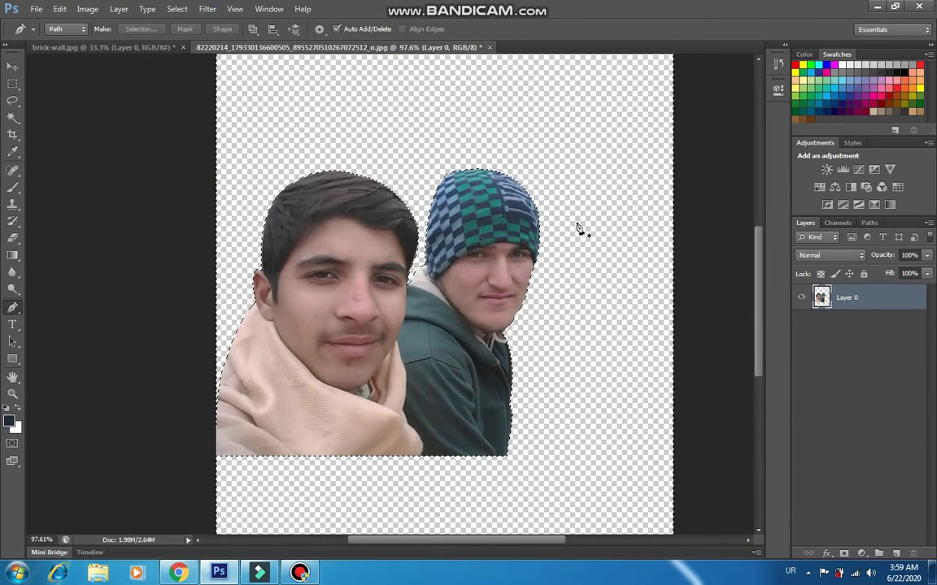
key("ctrl+d")
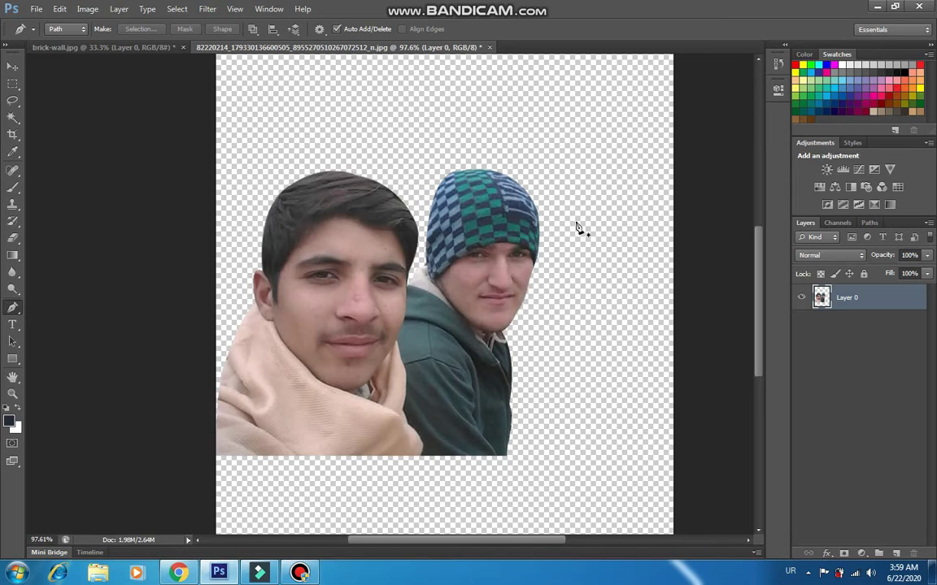
left_click(11, 68)
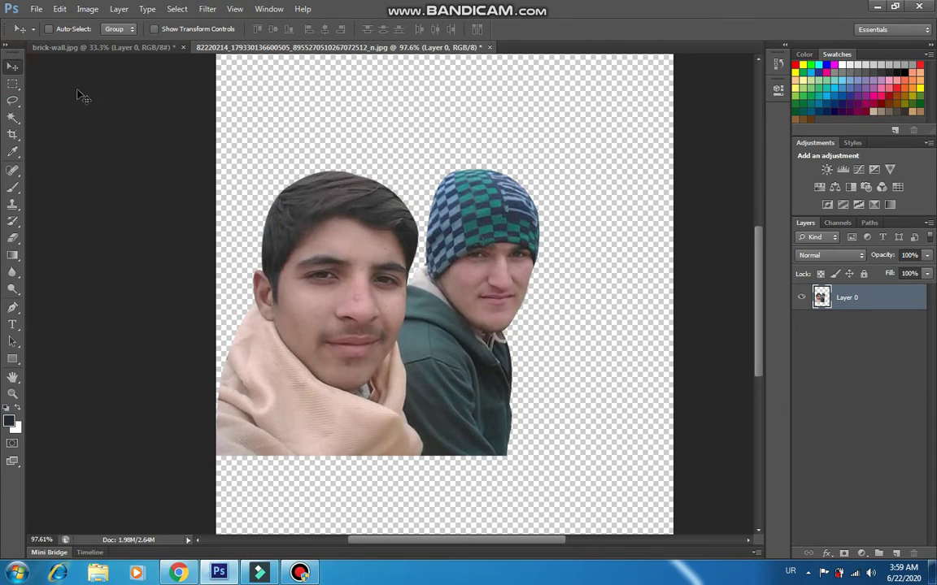
Drag the boys' cutout onto the brick-wall image as Layer 1
scroll(295, 226, "down", 1)
key("alt")
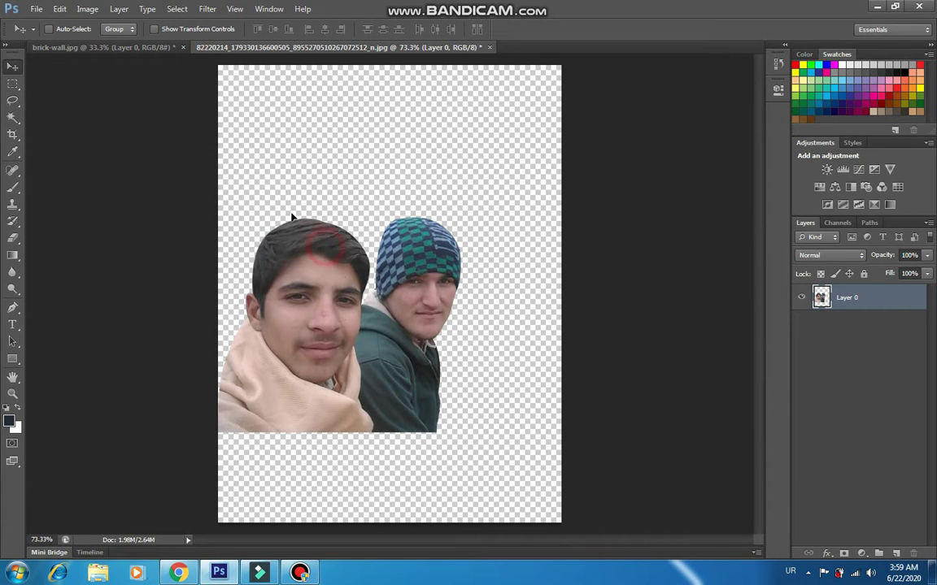
mouse_move(262, 195)
left_mouse_down()
mouse_move(138, 51)
mouse_move(328, 223)
left_mouse_up()
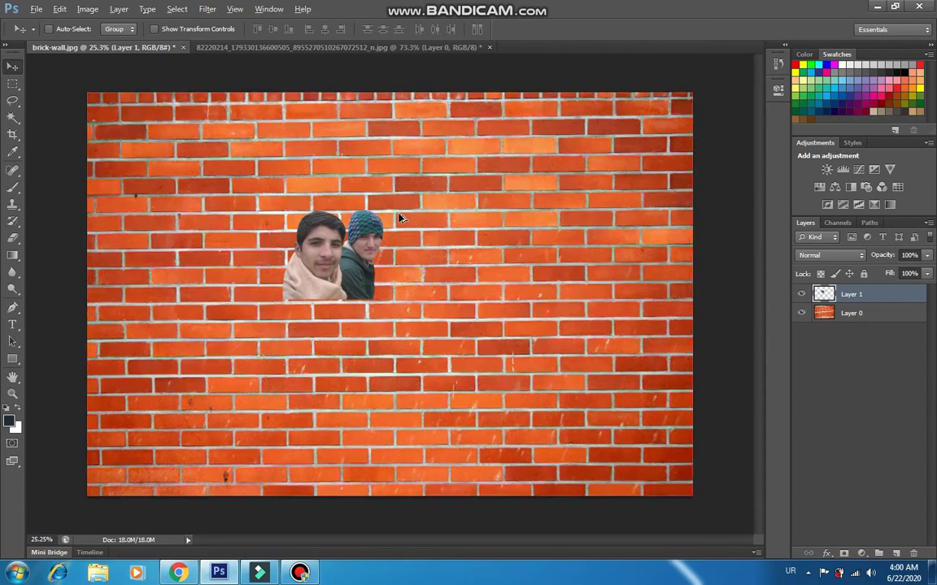
scroll(399, 218, "down", 1)
Scale the cutout up to about 371% and position it at the wall's bottom edge
key("ctrl+t")
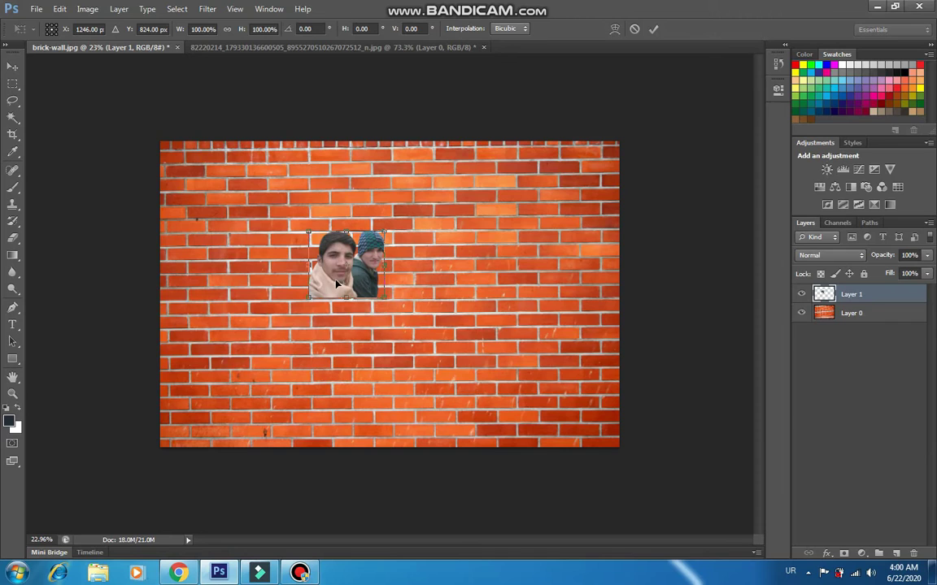
left_click_drag(385, 233, 504, 156)
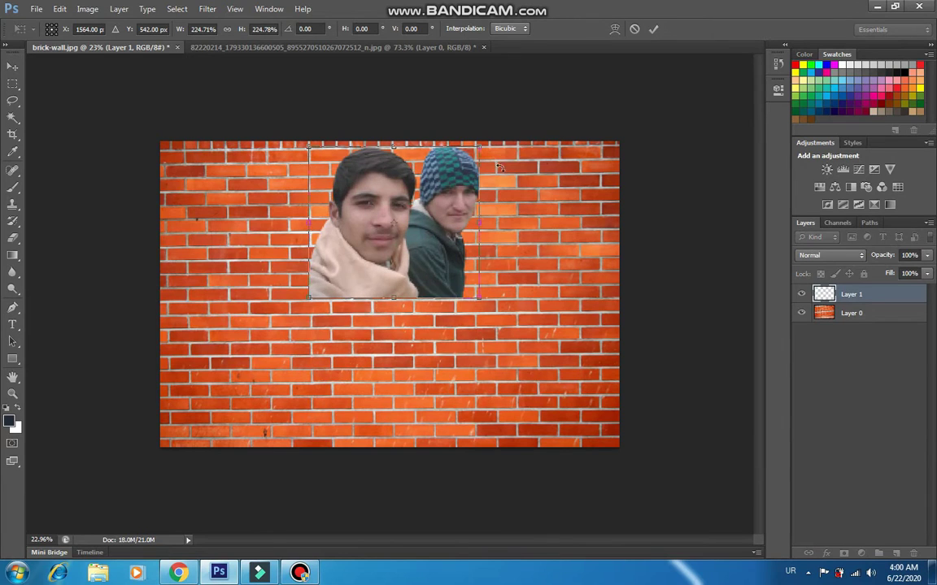
left_click_drag(491, 302, 531, 375)
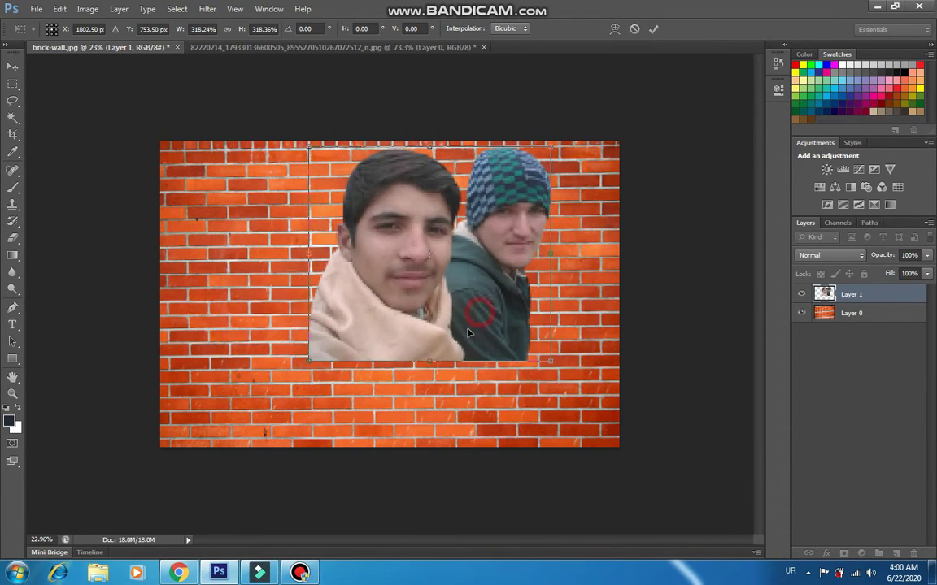
left_click_drag(420, 295, 361, 382)
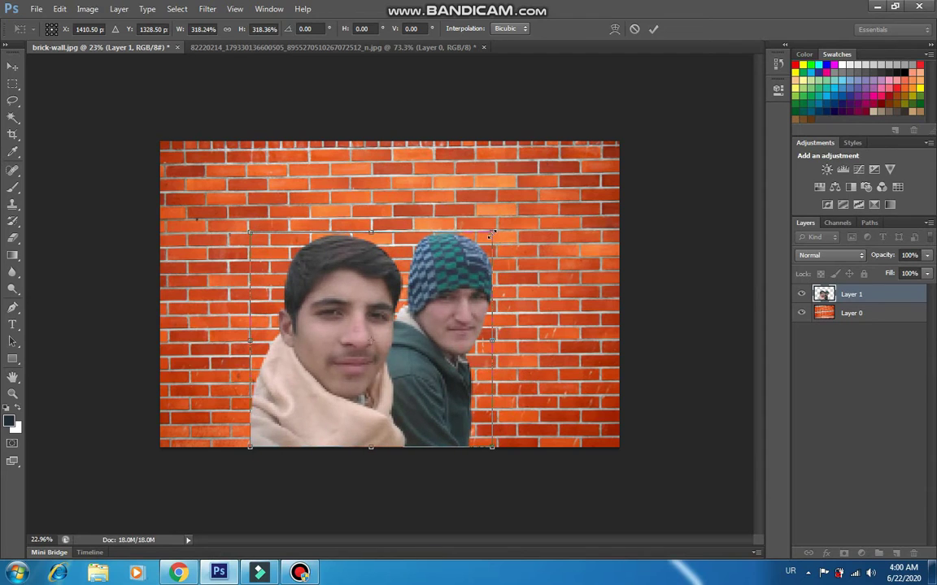
mouse_move(491, 234)
left_mouse_down()
mouse_move(535, 189)
mouse_move(527, 197)
left_mouse_up()
key("Return")
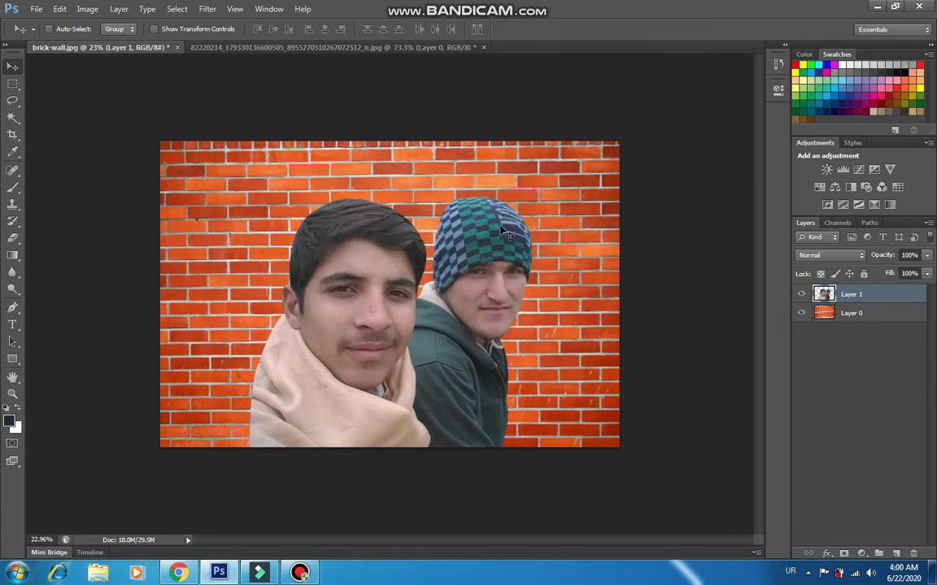
Darken the boys' midtones to 0.86 with Levels
key("ctrl+l")
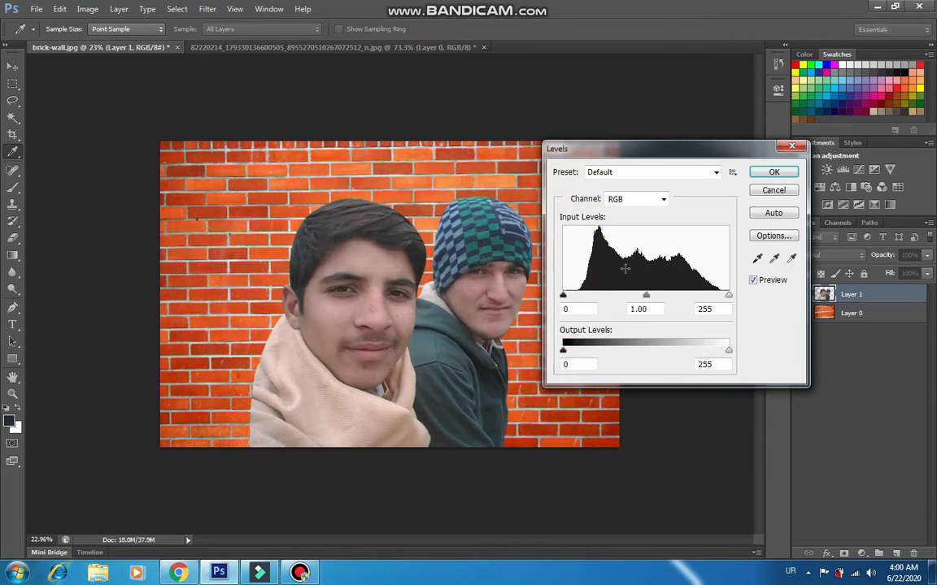
left_click_drag(646, 296, 654, 297)
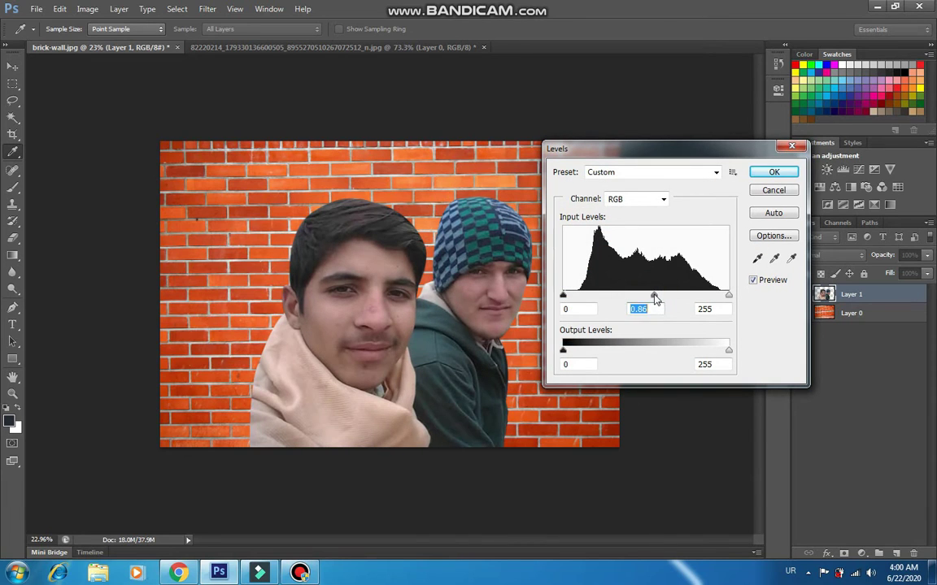
left_click(760, 173)
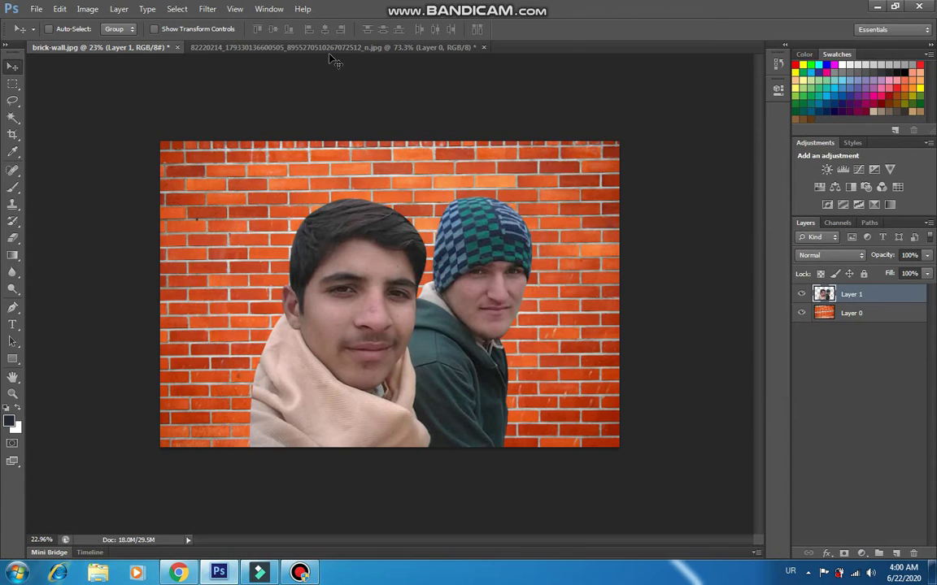
Apply the Dark Strokes filter from the Filter Gallery to the boys' layer
left_click(207, 12)
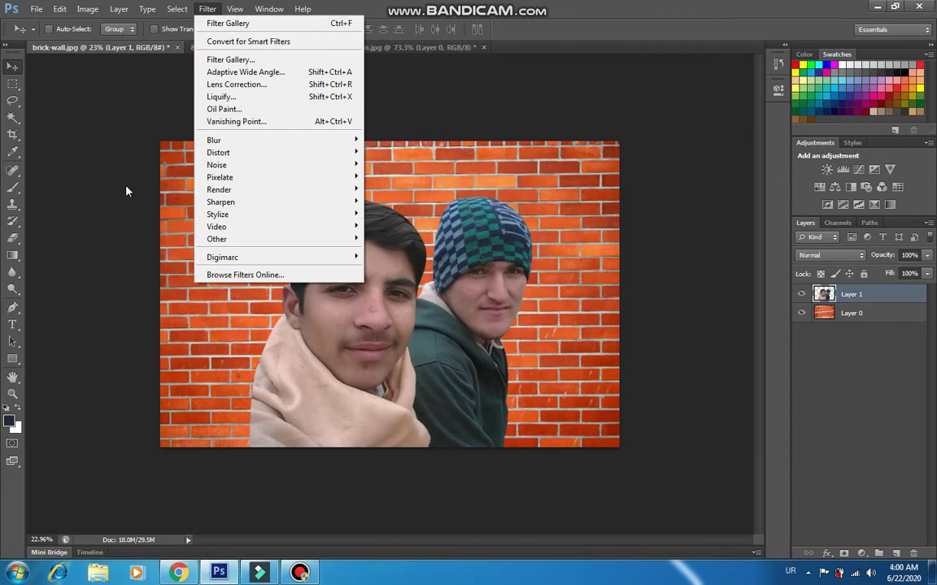
left_click(288, 61)
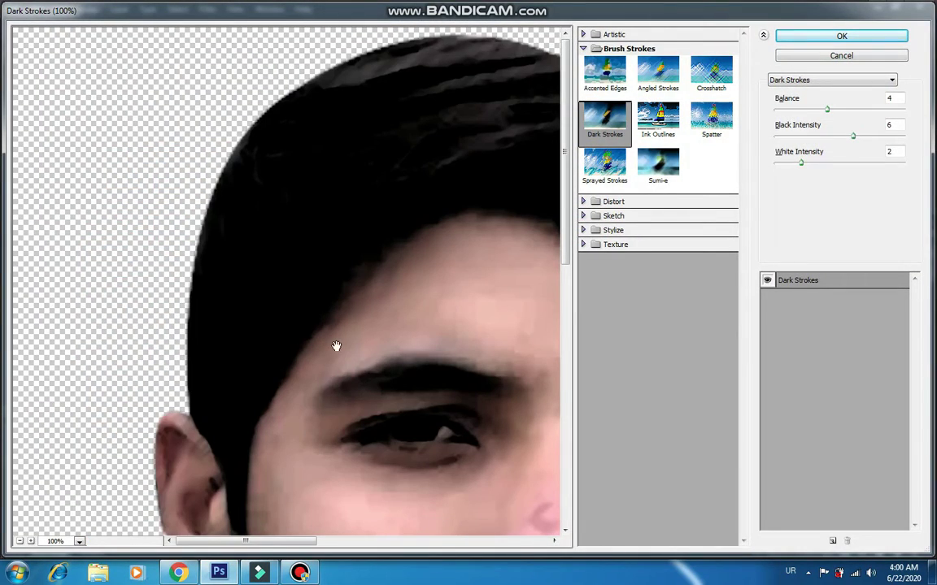
left_click(20, 541)
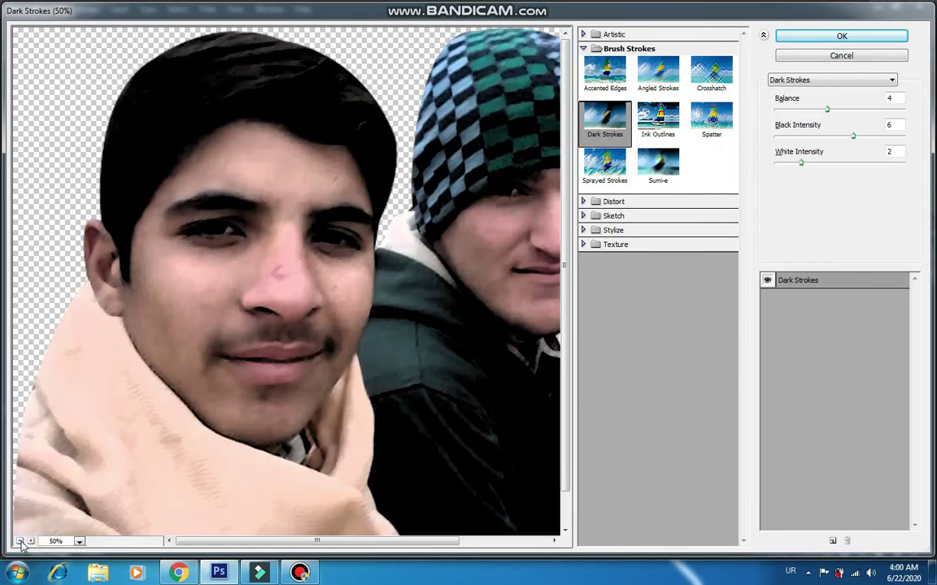
left_click(20, 541)
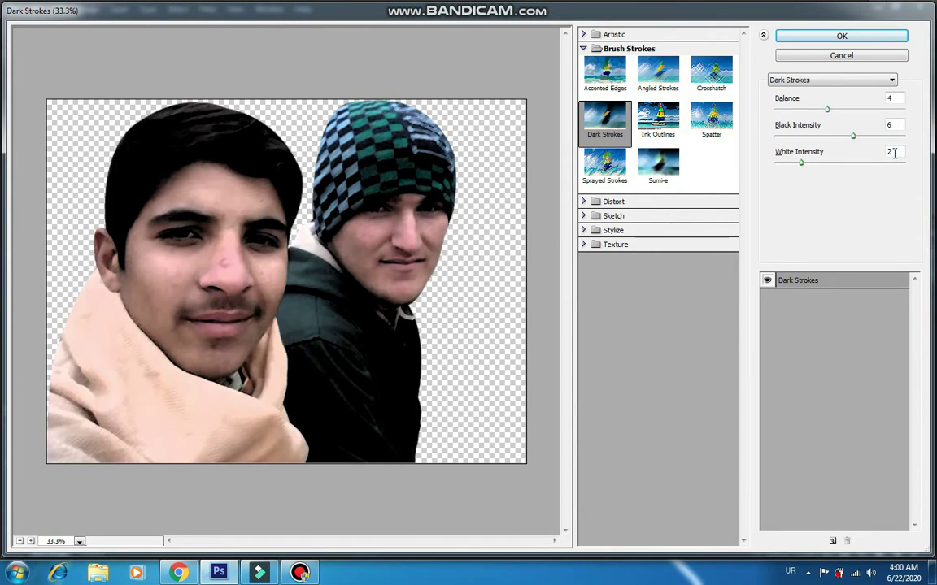
left_click(836, 37)
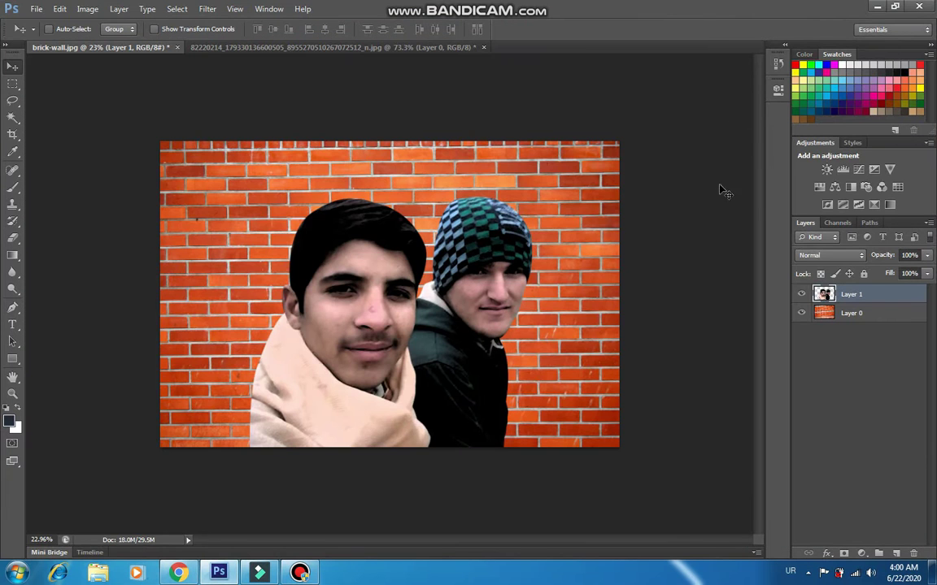
Add an 18 px black outside Stroke layer style to the boys' layer
left_click(826, 554)
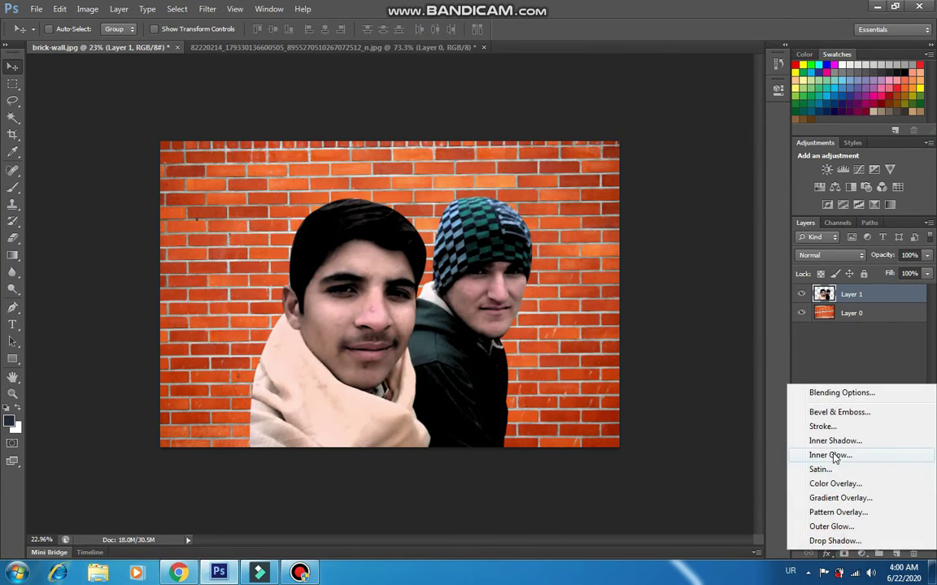
left_click(825, 427)
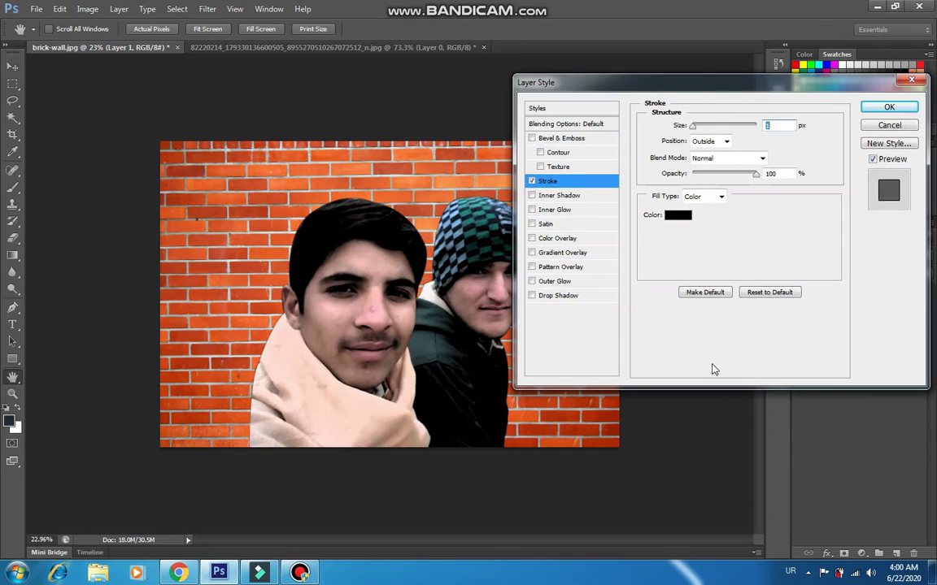
left_click(533, 181)
left_click(532, 181)
left_click_drag(694, 129, 702, 131)
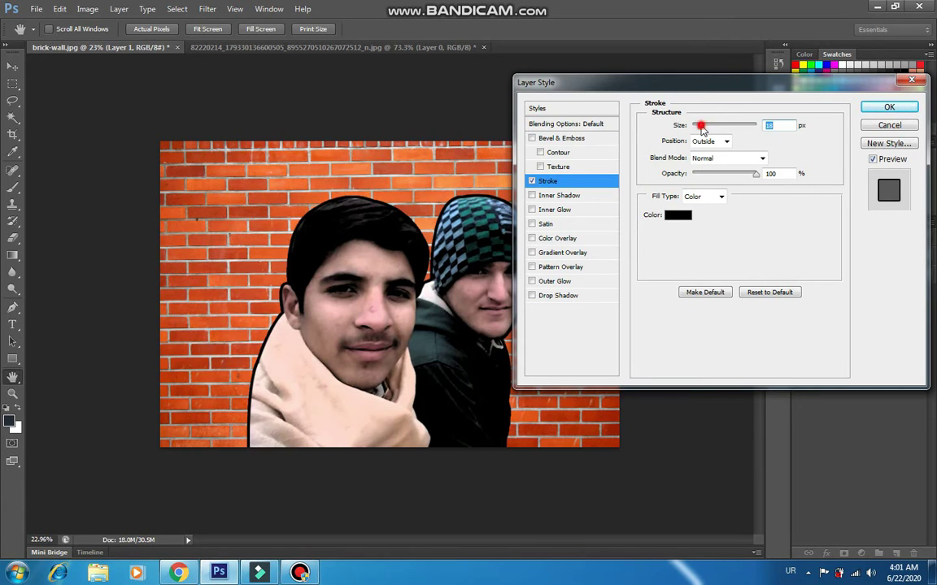
left_click(880, 110)
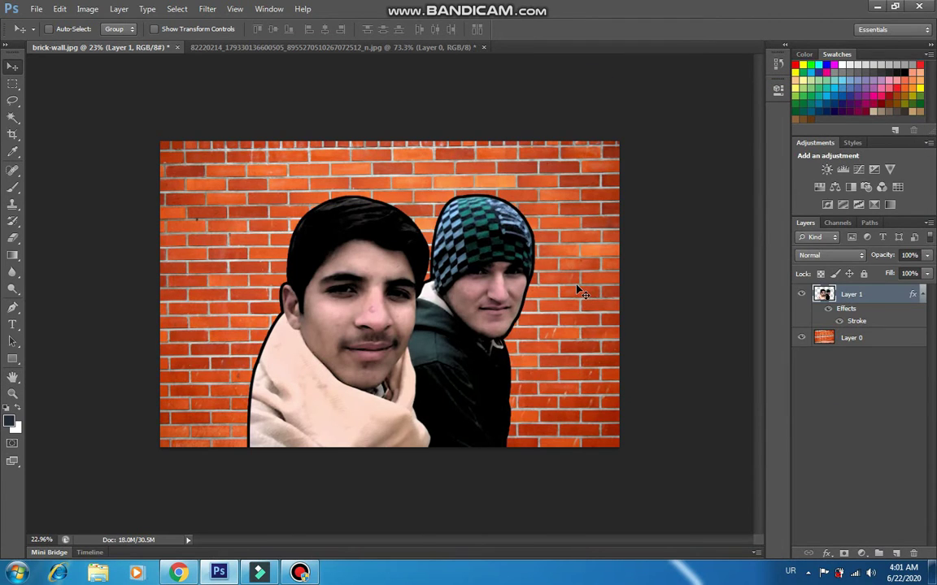
key("ctrl+l")
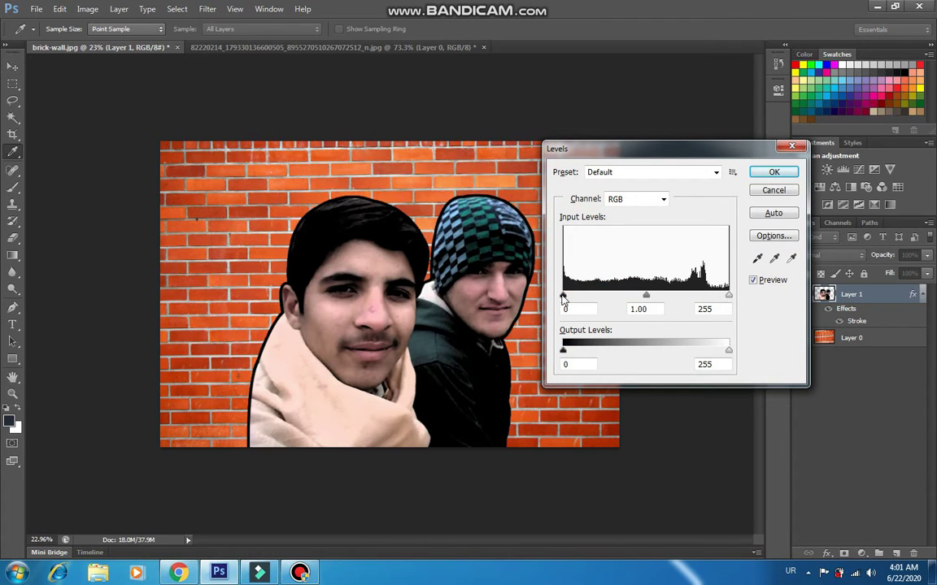
In Levels, set the black input to 4 and midtones to 0.95
left_click_drag(563, 298, 566, 298)
left_click_drag(651, 298, 654, 298)
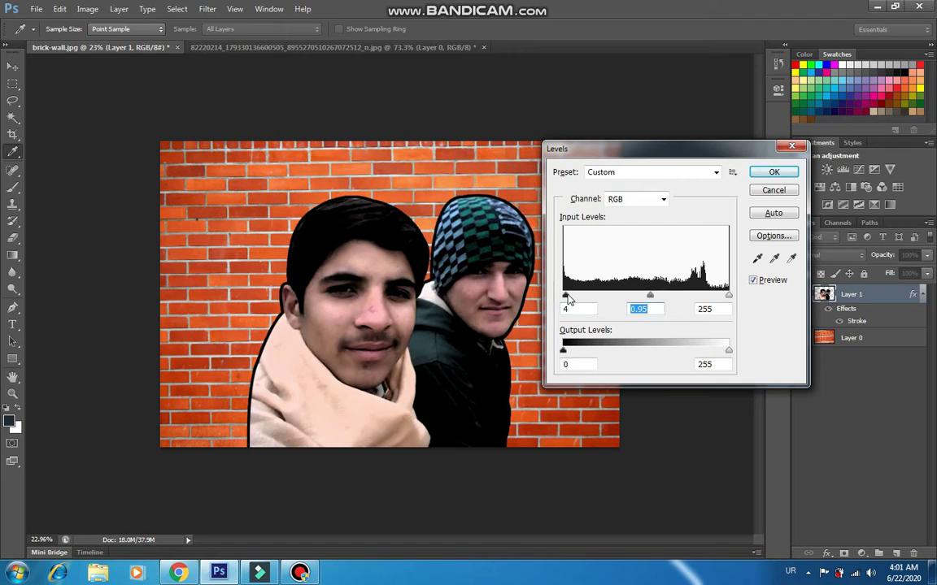
left_click(760, 172)
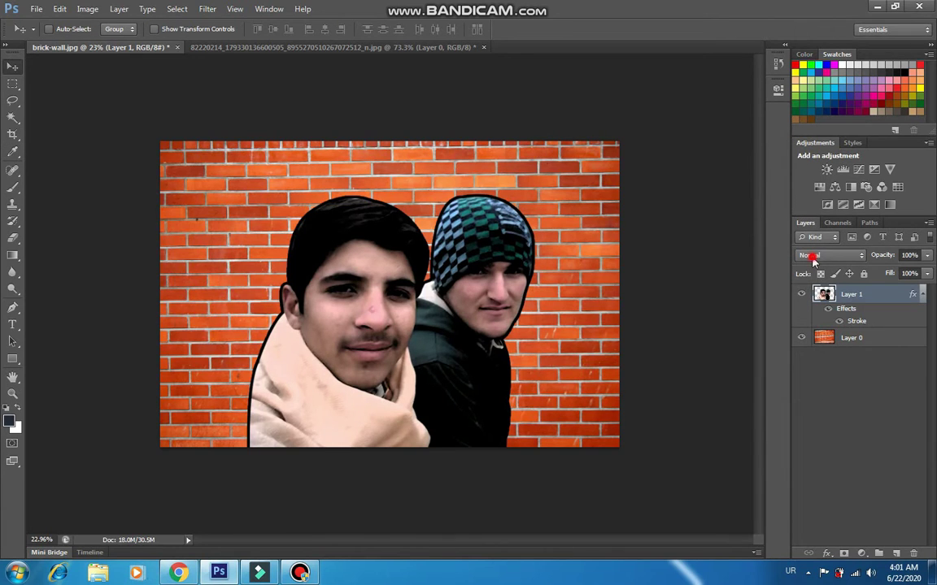
Set the boys' layer blending mode to Hard Light
left_click(812, 259)
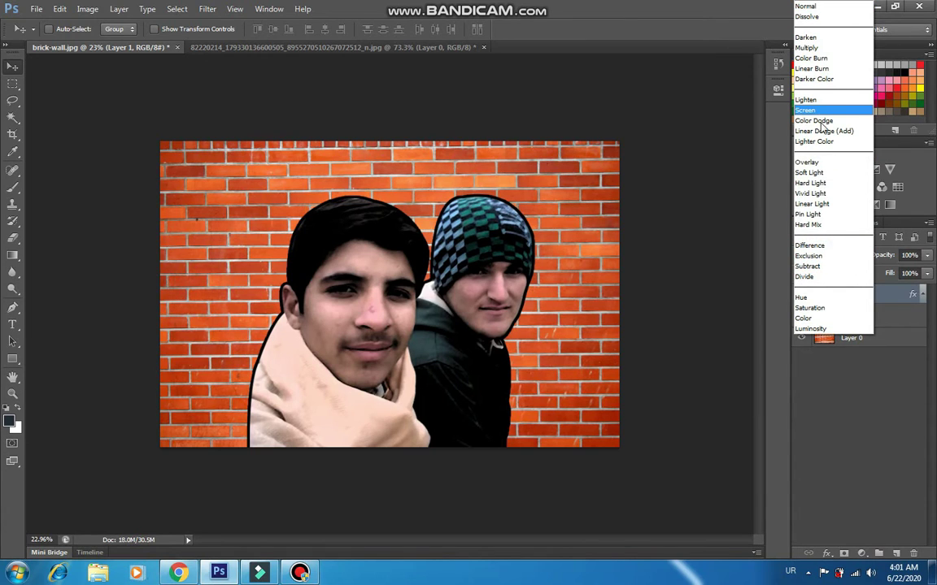
left_click(817, 183)
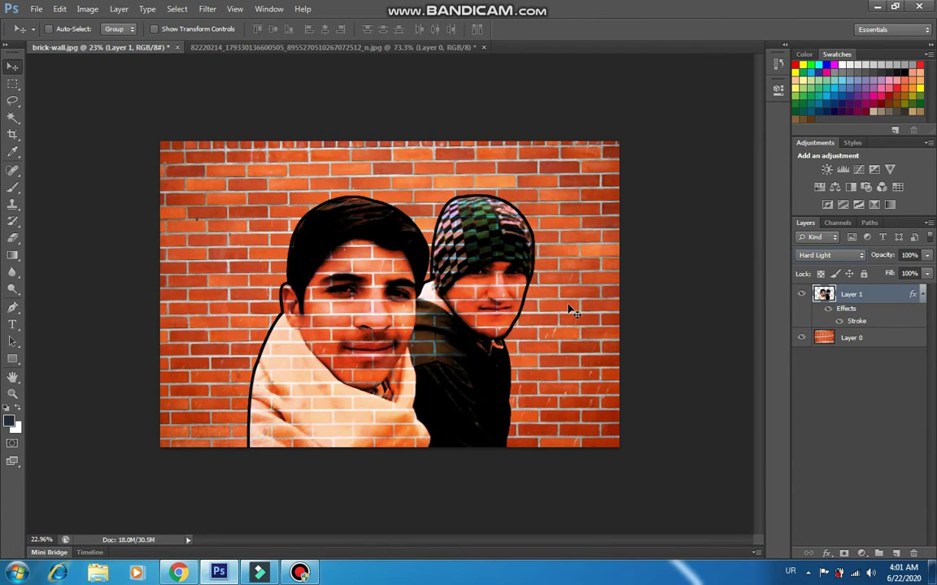
left_click(878, 296)
Darken the cutout's midtones to 0.73 with Levels
key("ctrl+l")
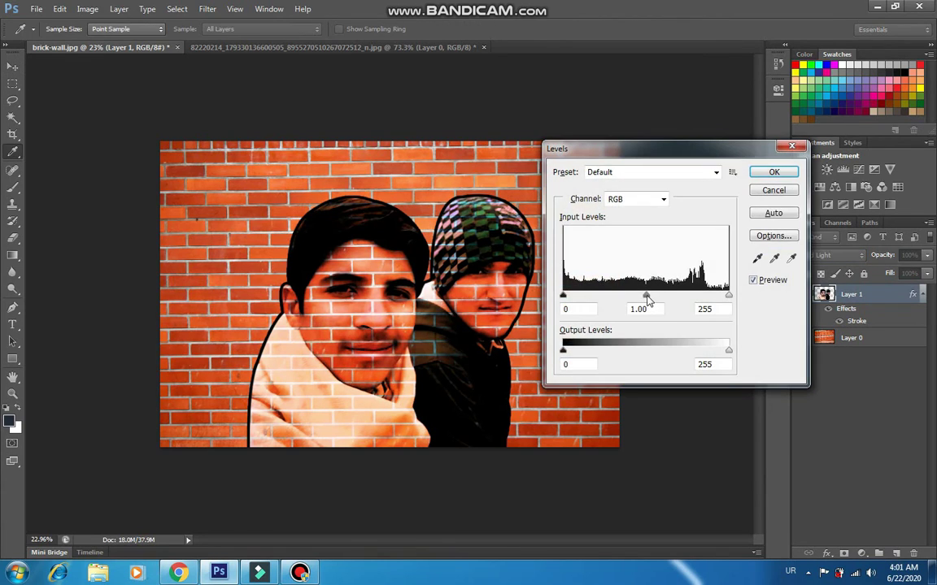
left_click_drag(646, 297, 665, 301)
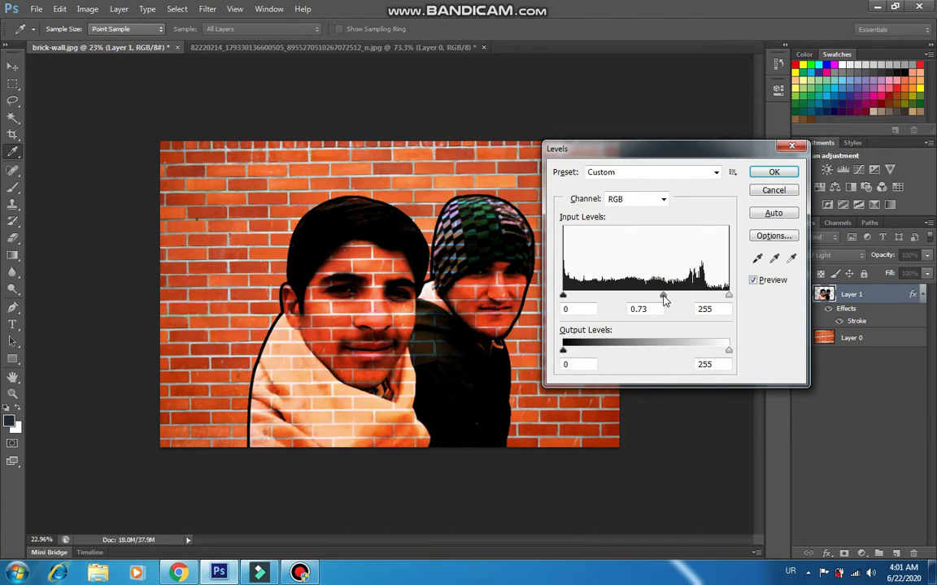
left_click(773, 173)
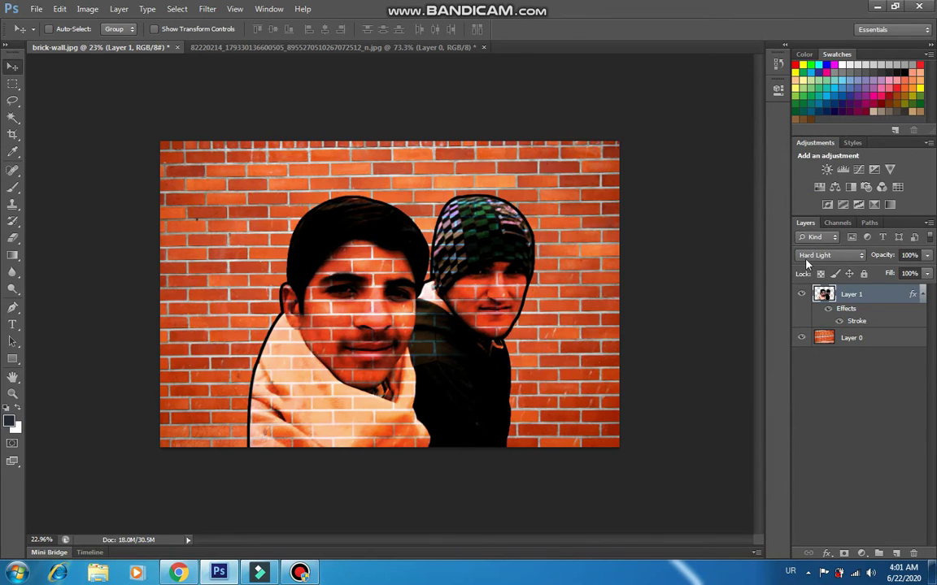
Add an empty Layer 2 above the cutout and select the Gradient Tool
left_click(895, 552)
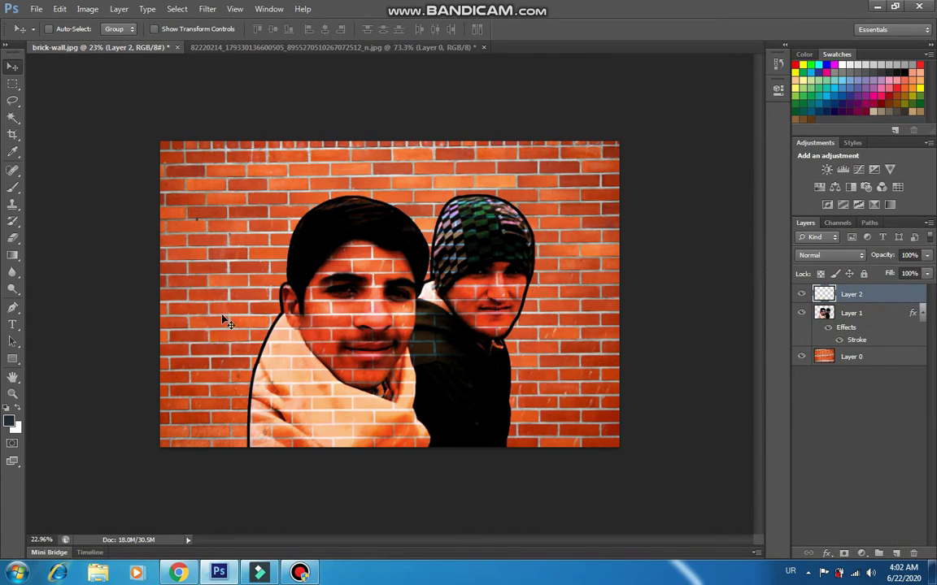
left_click(10, 255)
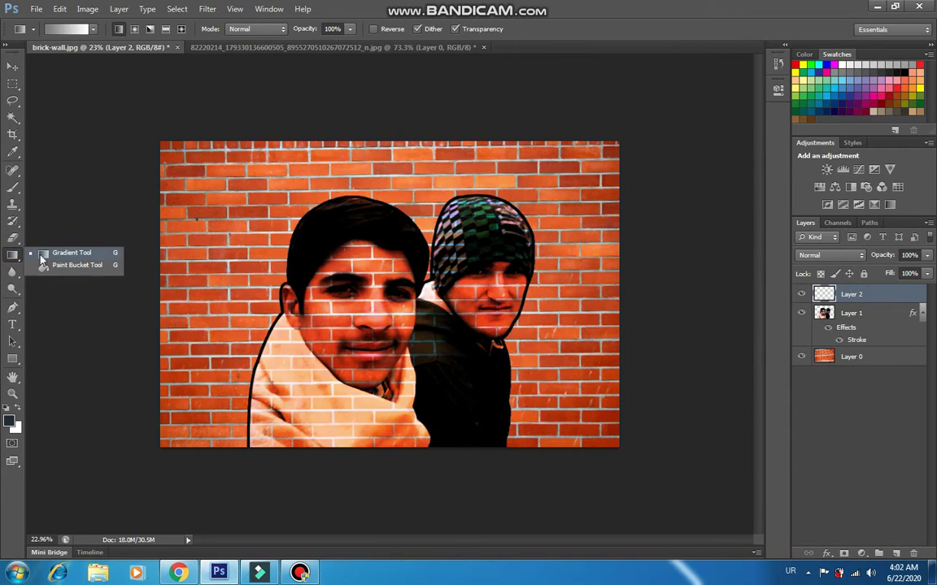
left_click(58, 230)
Set the gradient's left stop colour to #73737f, fading to white
left_click(67, 29)
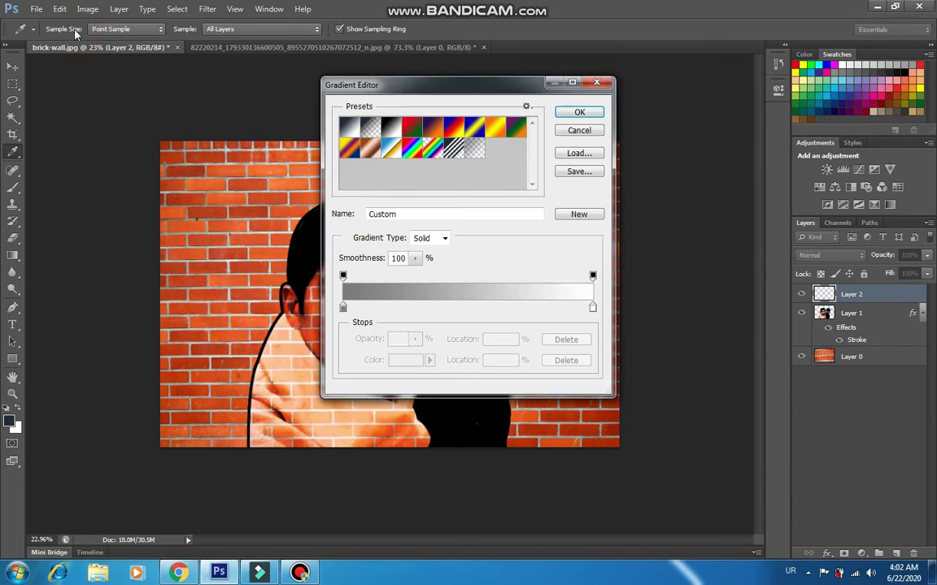
double_click(342, 308)
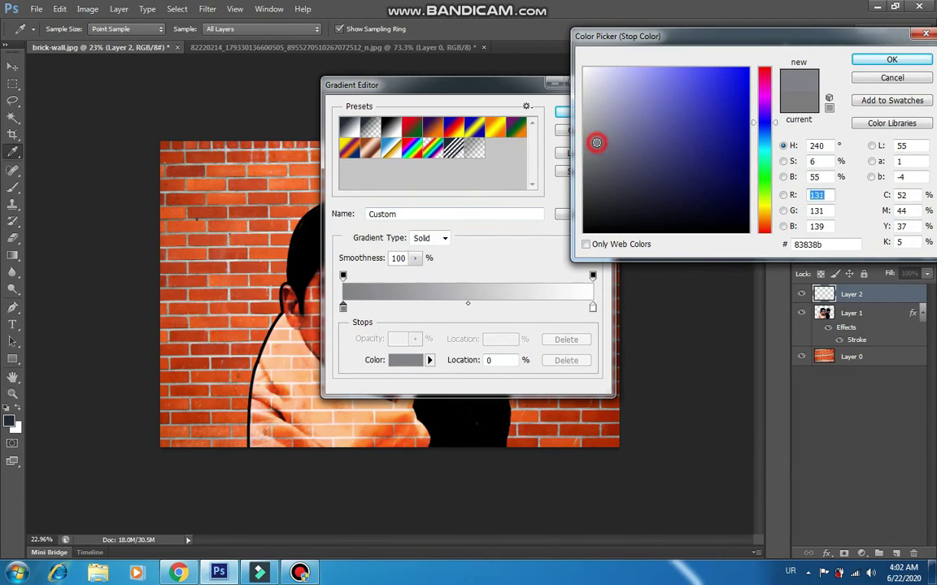
left_click(597, 149)
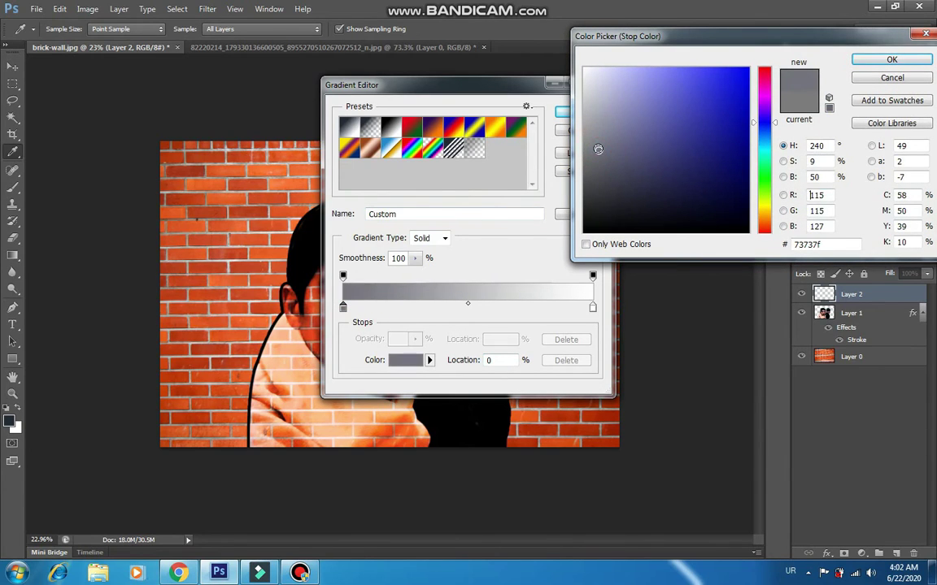
left_click(892, 60)
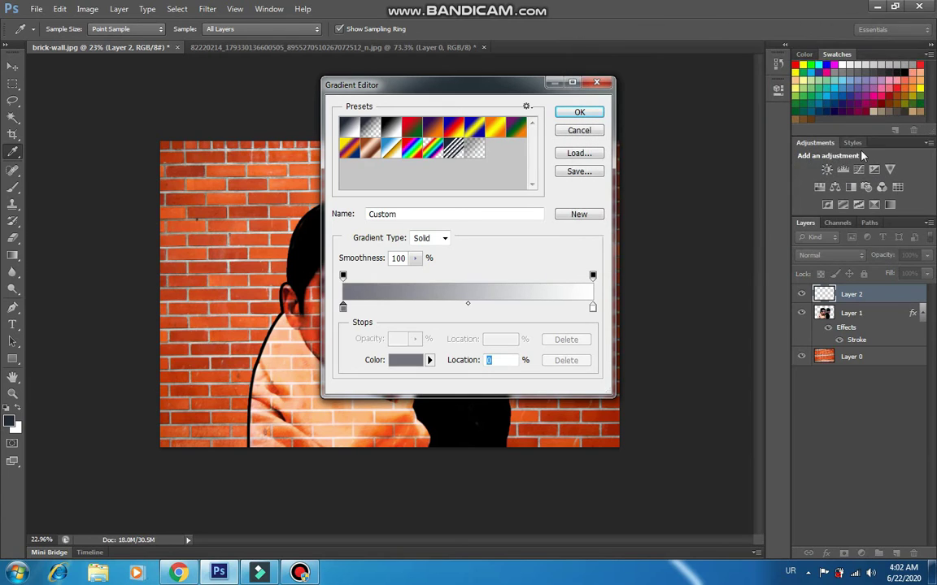
left_click(581, 113)
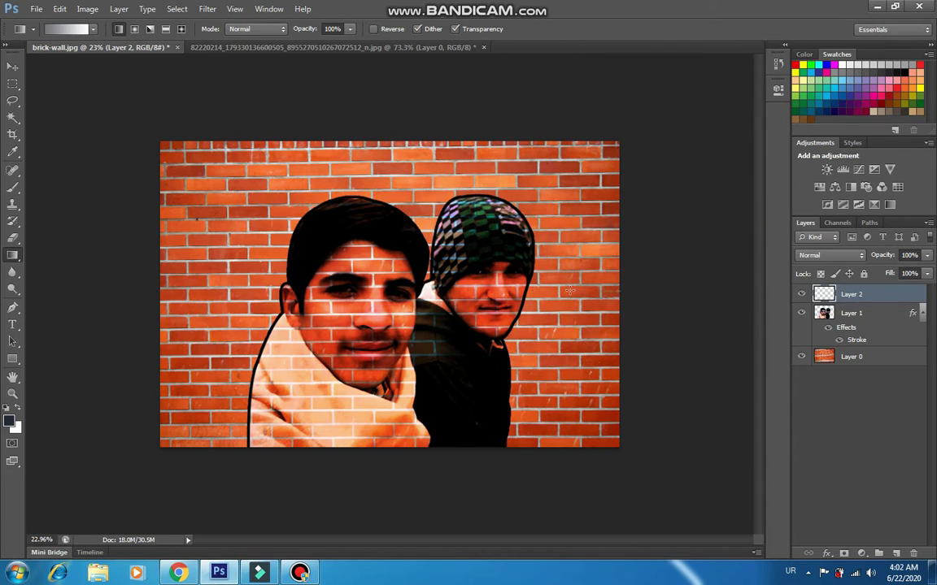
Fill Layer 2 with a white-to-grey gradient across the canvas and blend it in Linear Burn
left_click_drag(715, 285, 438, 284)
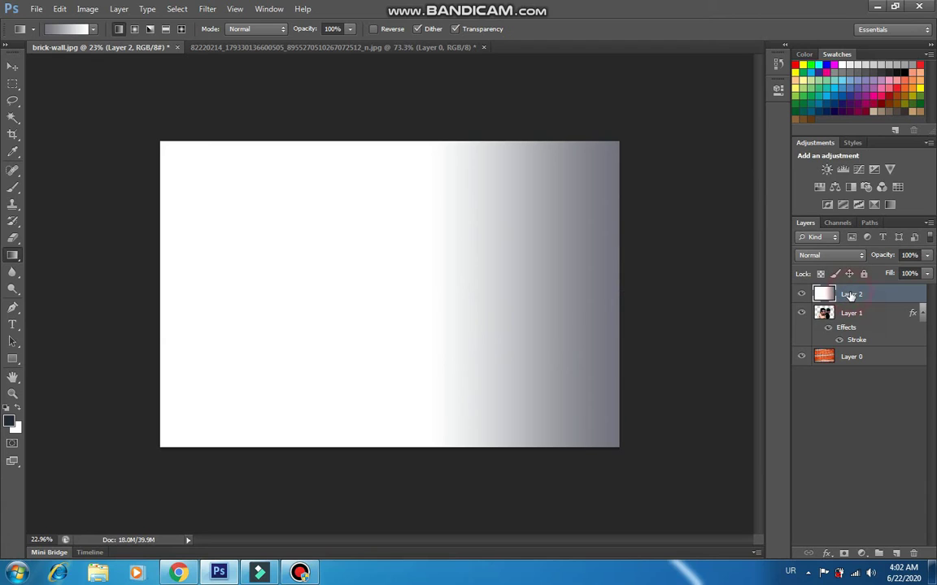
left_click(831, 257)
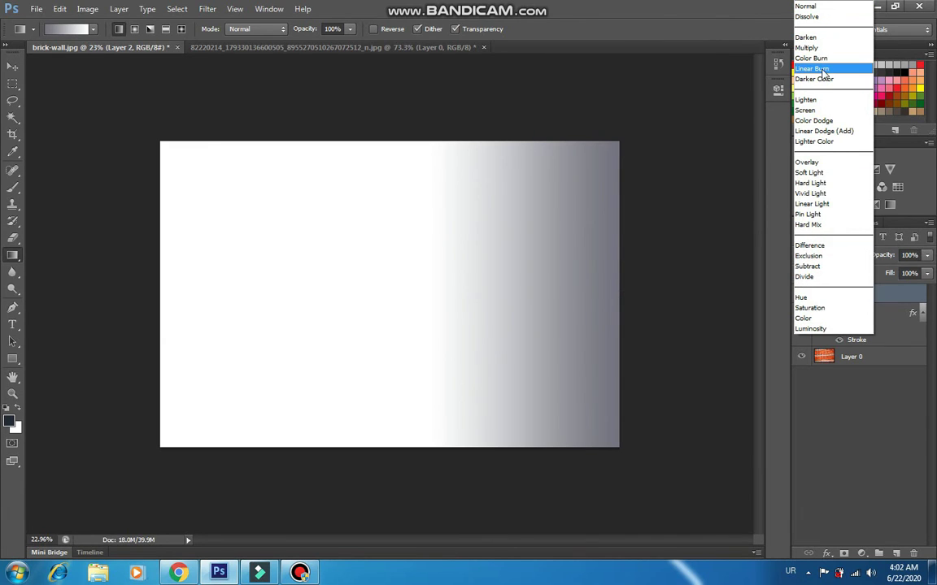
left_click(822, 68)
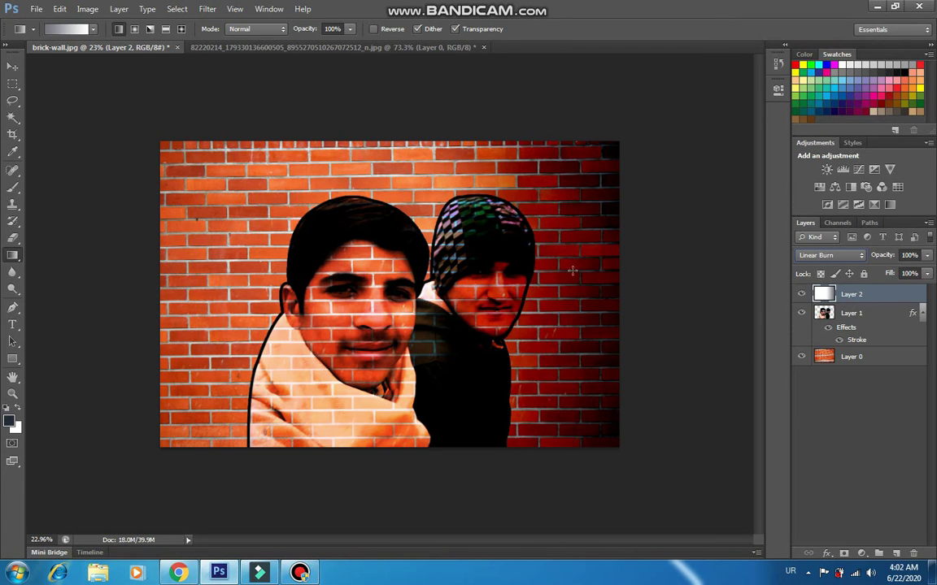
Set Layer 2's opacity to 79%
left_click(927, 256)
left_click_drag(927, 270, 916, 275)
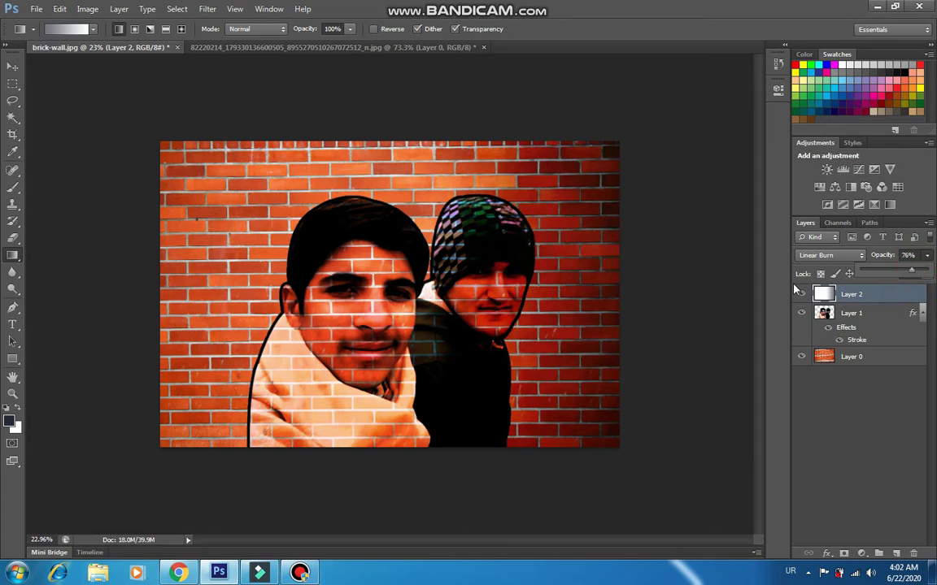
left_click(618, 296)
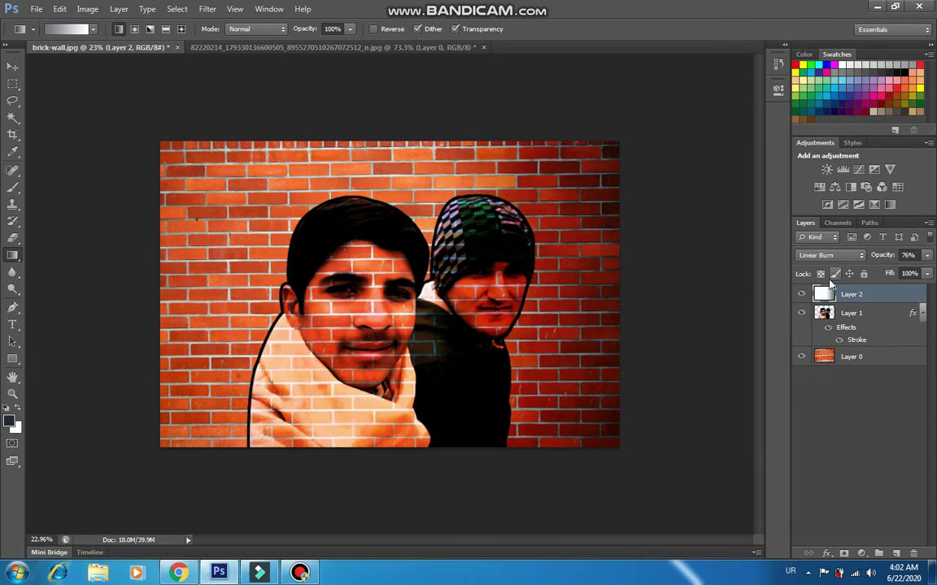
left_click(927, 256)
left_click_drag(914, 271, 917, 275)
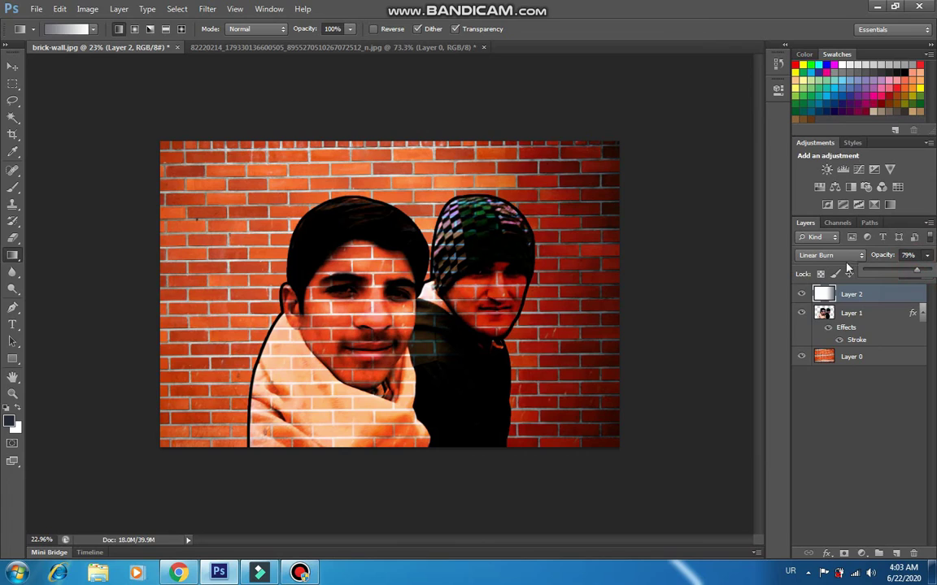
left_click(11, 69)
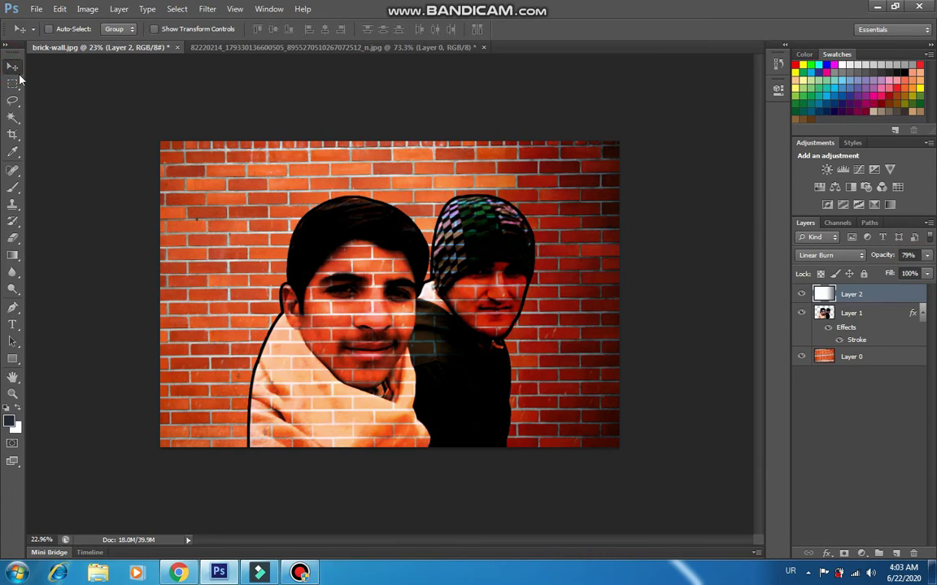
Perspective-transform Layer 0 and Layer 1 to enlarge the left side, then move the boys' cutout left
left_click(872, 316, "shift")
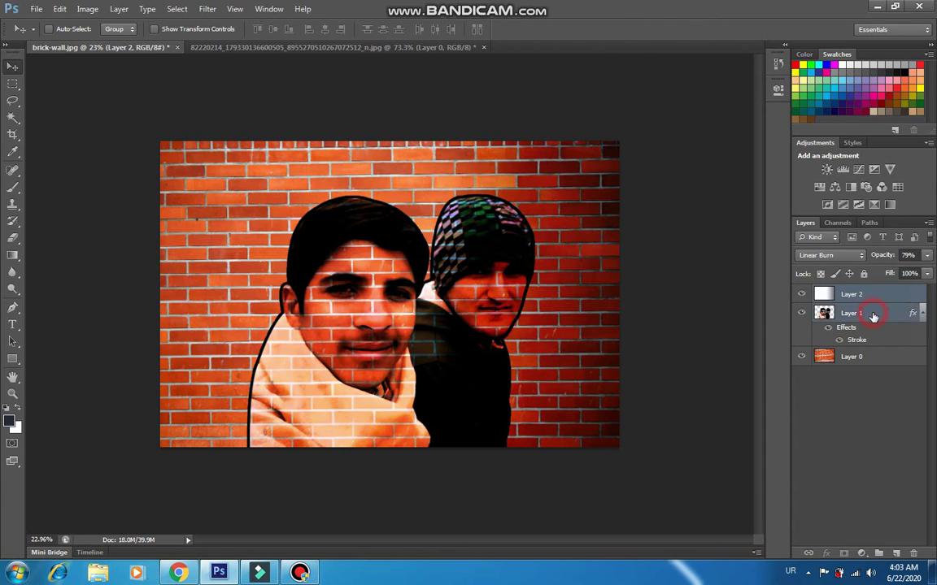
left_click(879, 359, "shift")
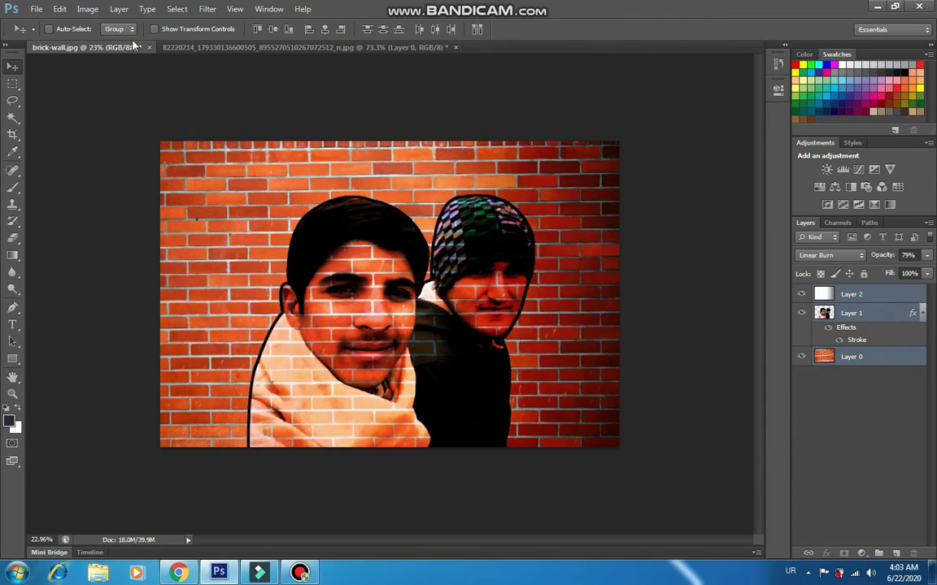
left_click(59, 9)
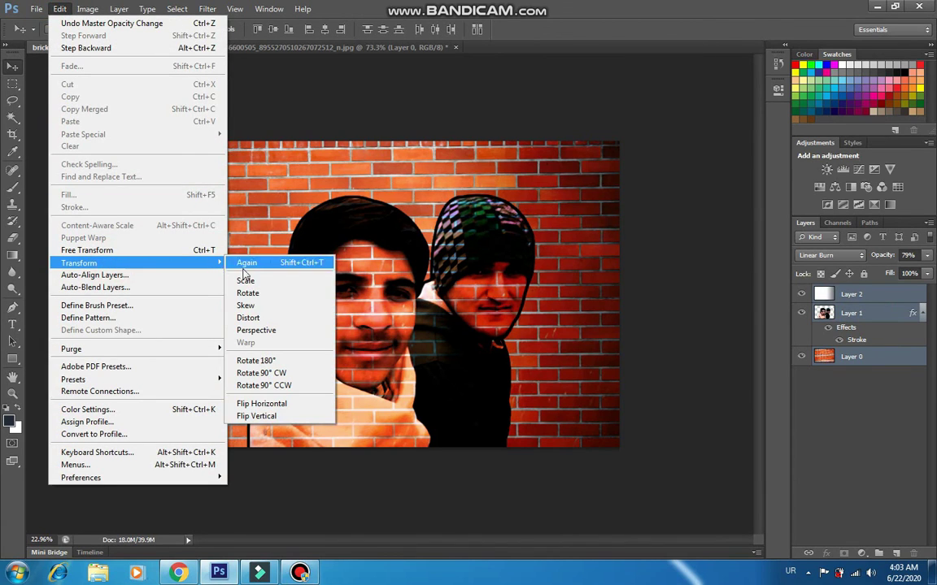
mouse_move(79, 263)
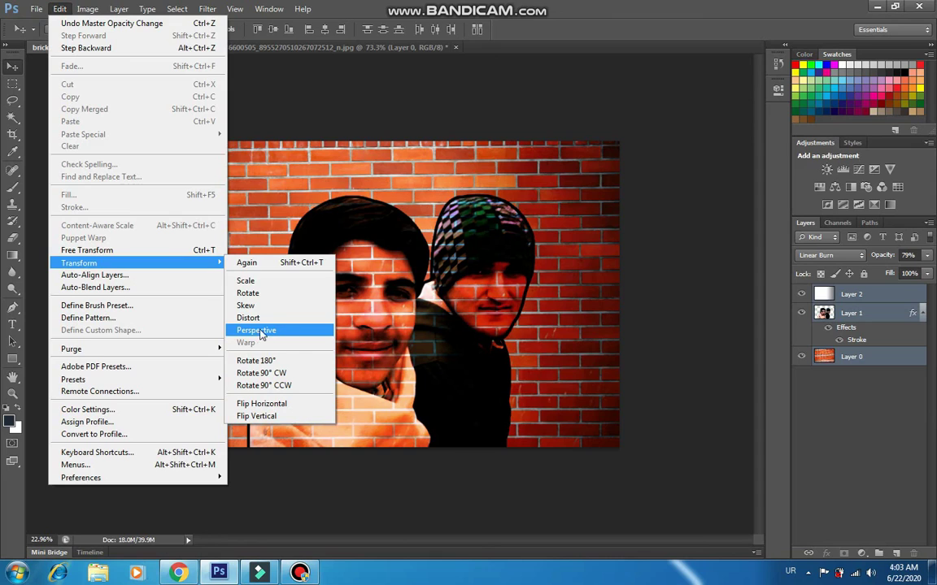
left_click(277, 331)
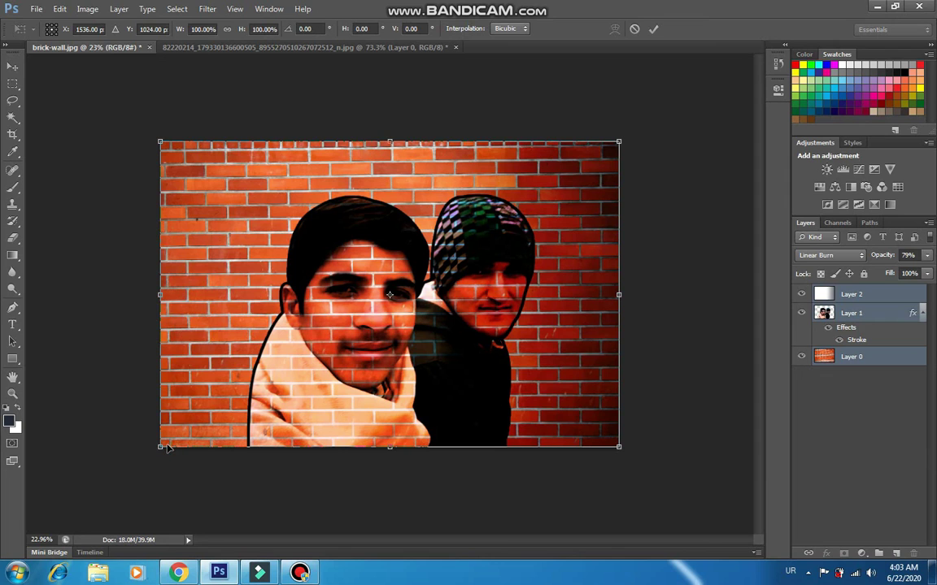
mouse_move(162, 453)
left_mouse_down()
mouse_move(166, 528)
mouse_move(171, 519)
left_mouse_up()
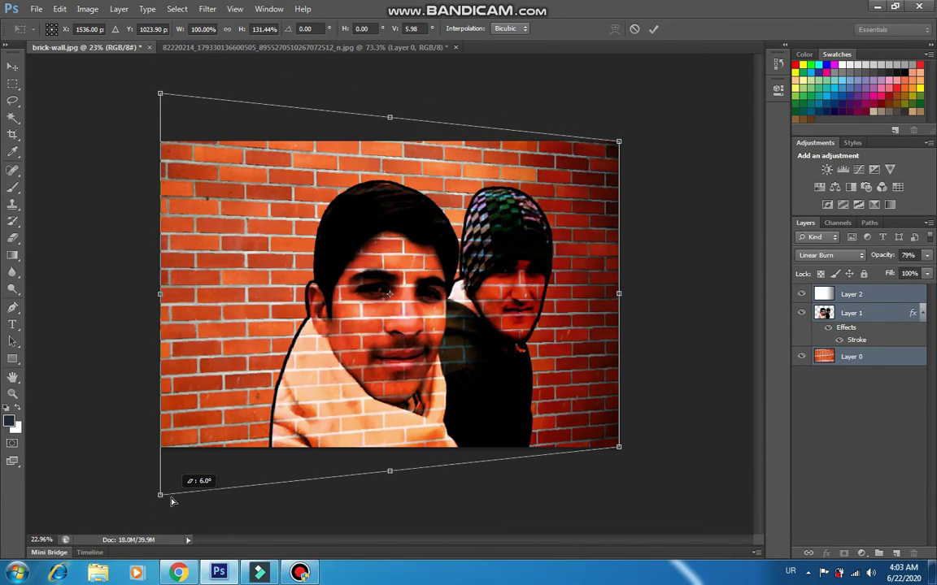
left_click_drag(172, 518, 173, 504)
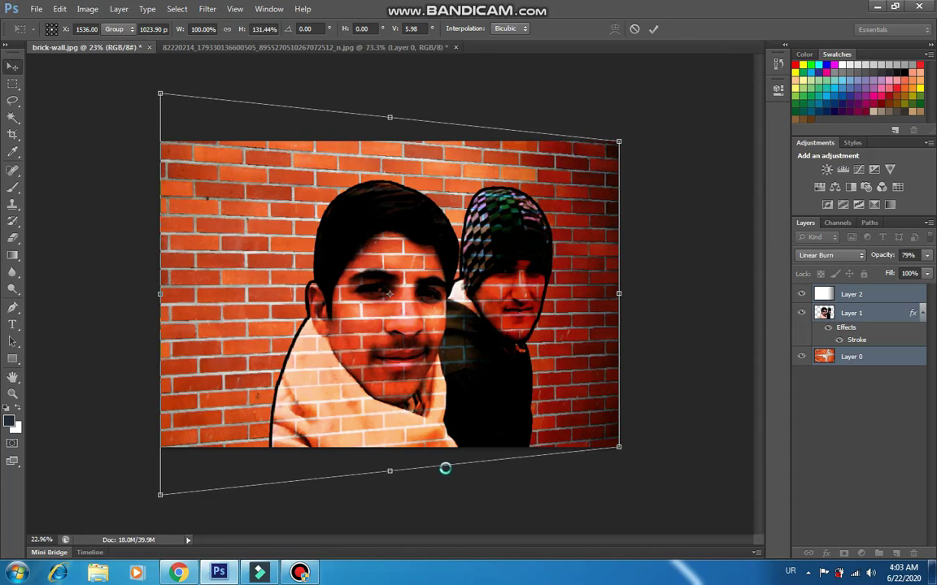
left_click(852, 313)
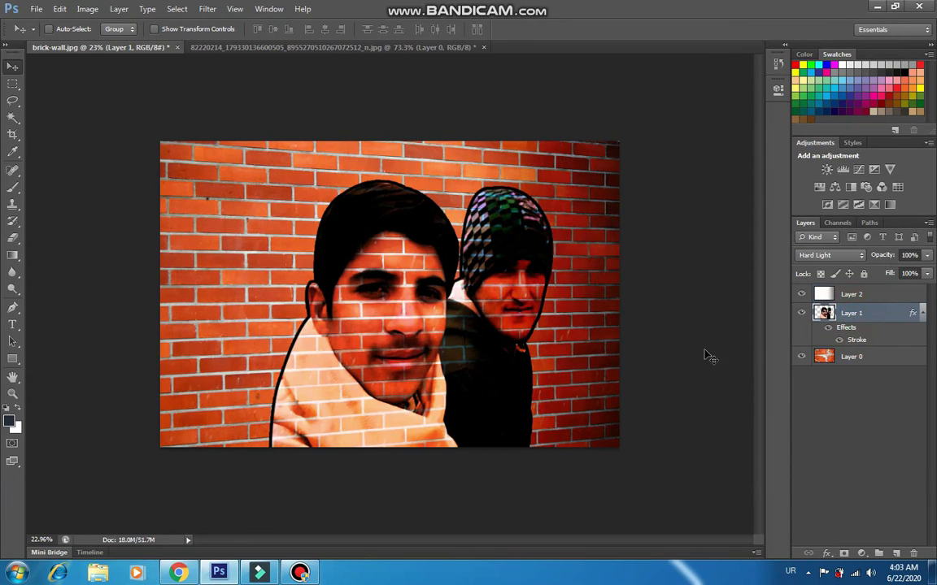
left_click_drag(589, 358, 548, 358)
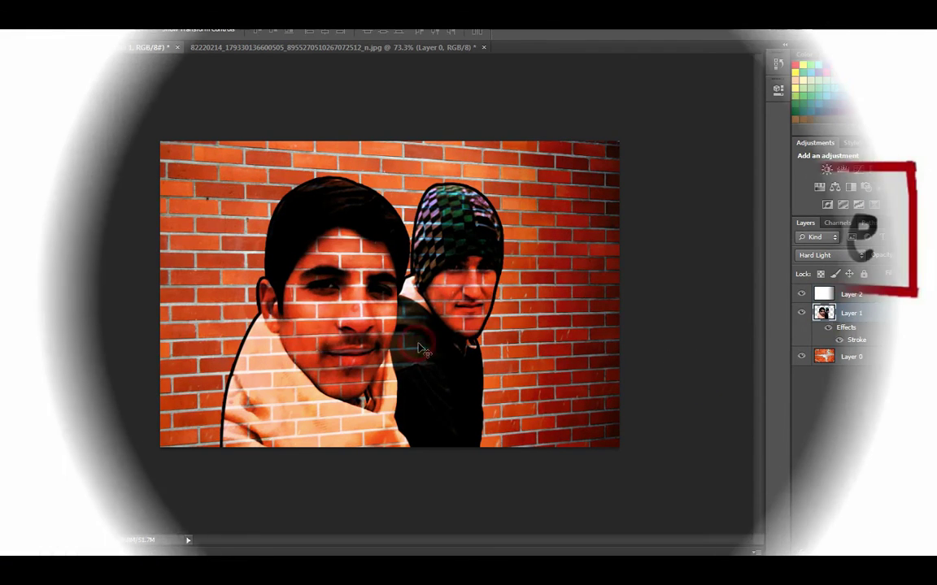